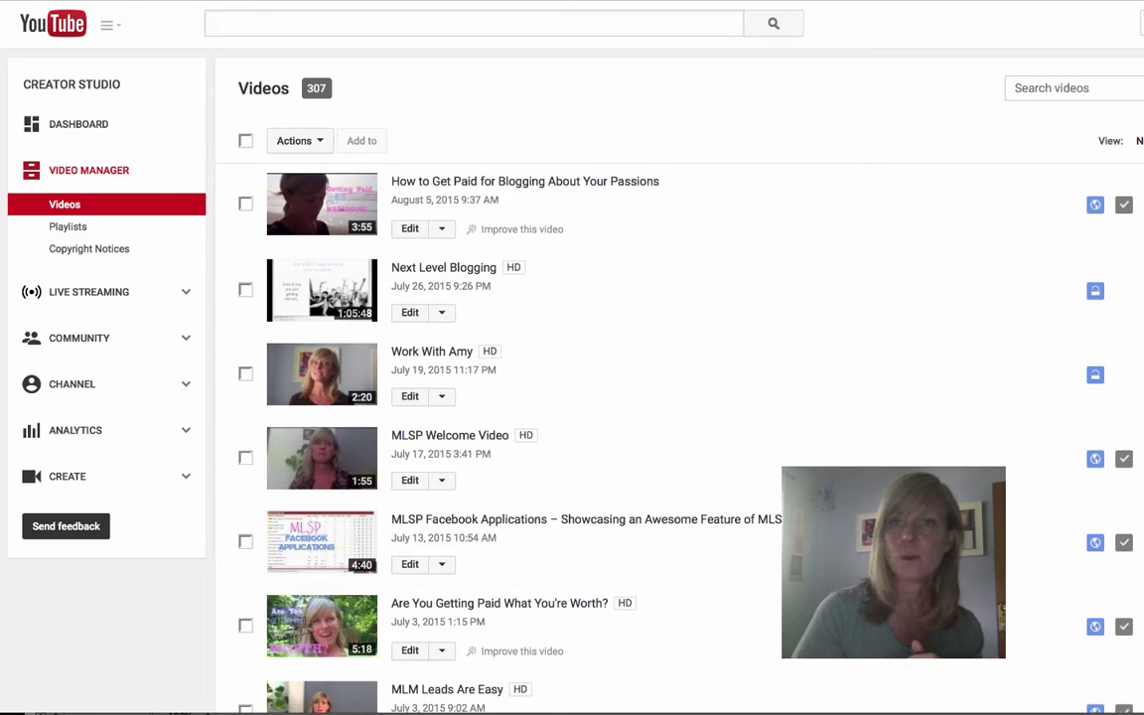
Open the video "How to Get Paid for Blogging About Your Passions", pause its playback and go to its cards editor
{"action": "left_click", "coordinate": [474, 187]}
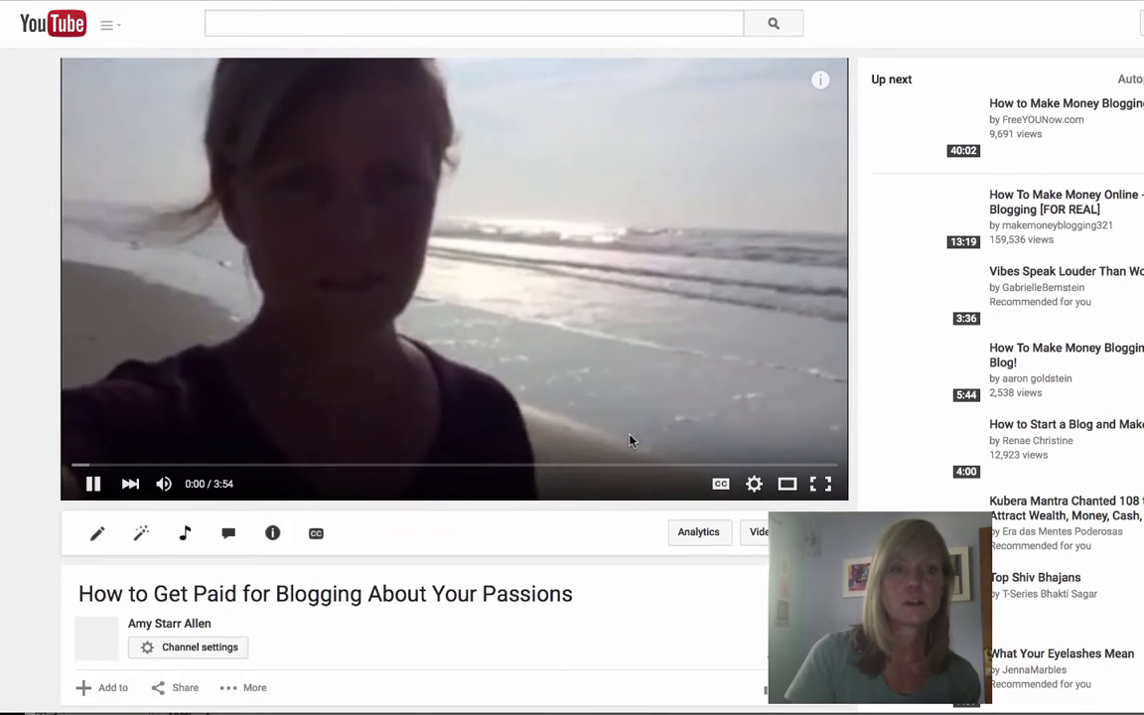
{"action": "left_click", "coordinate": [92, 484]}
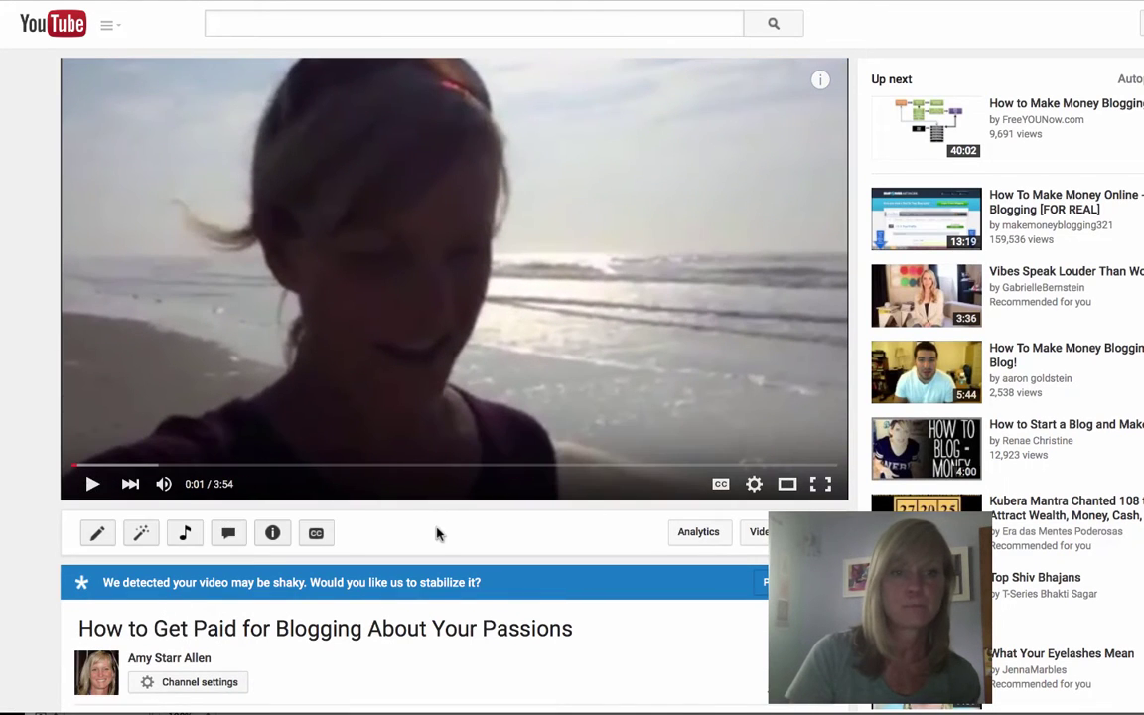
{"action": "scroll", "coordinate": [497, 477], "scroll_direction": "down", "scroll_amount": 3}
{"action": "scroll", "coordinate": [524, 423], "scroll_direction": "up", "scroll_amount": 3}
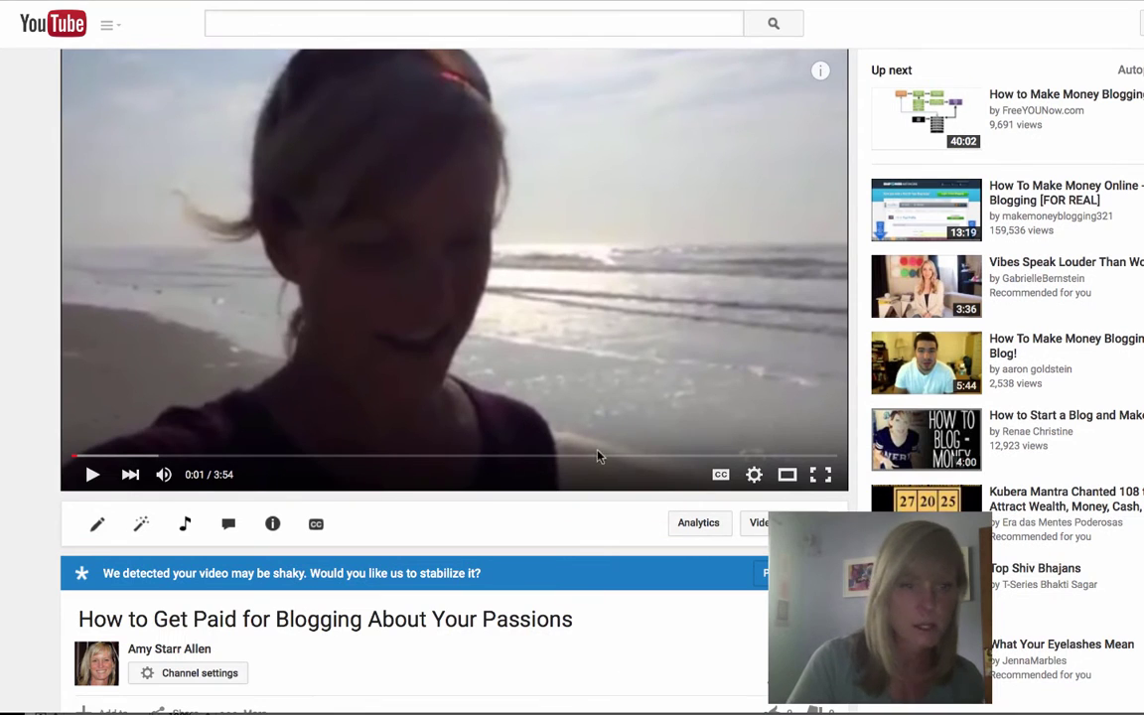
{"action": "scroll", "coordinate": [610, 475], "scroll_direction": "down", "scroll_amount": 1}
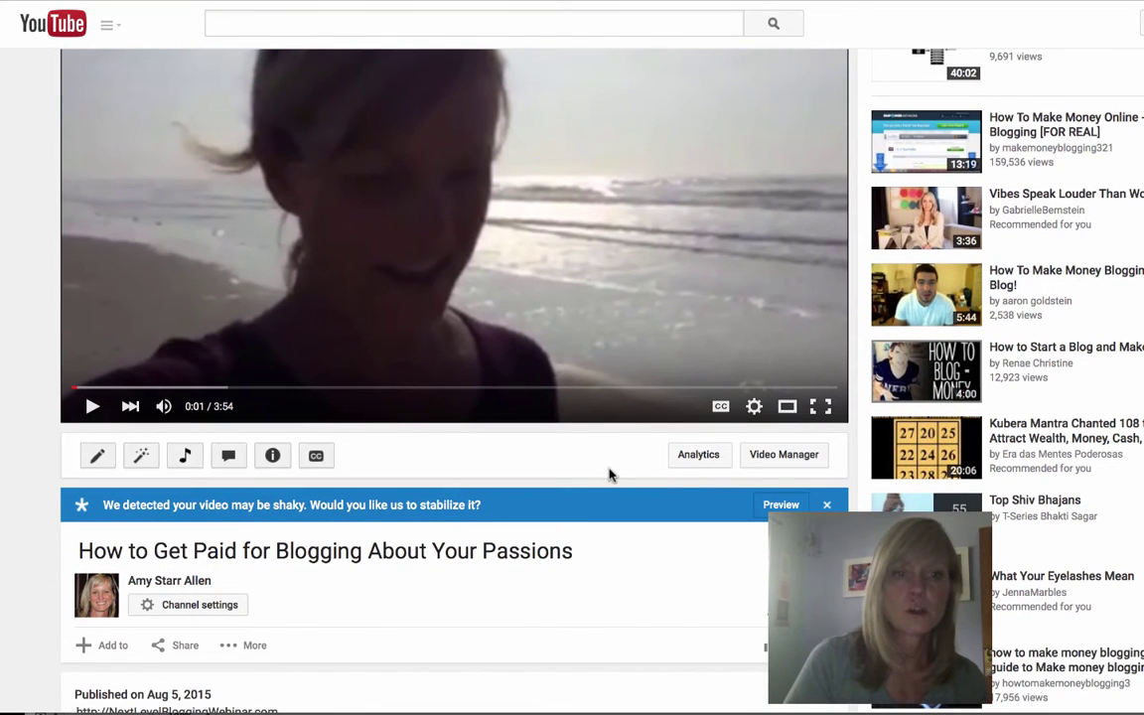
{"action": "scroll", "coordinate": [610, 475], "scroll_direction": "up", "scroll_amount": 1}
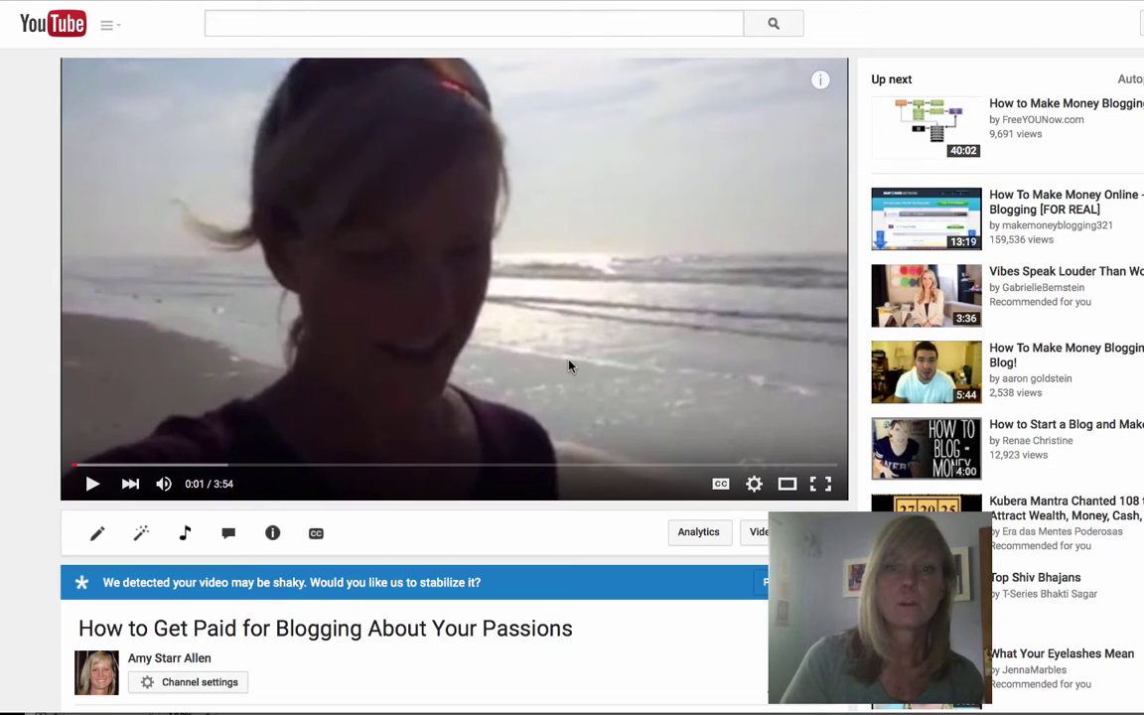
{"action": "left_click", "coordinate": [273, 534]}
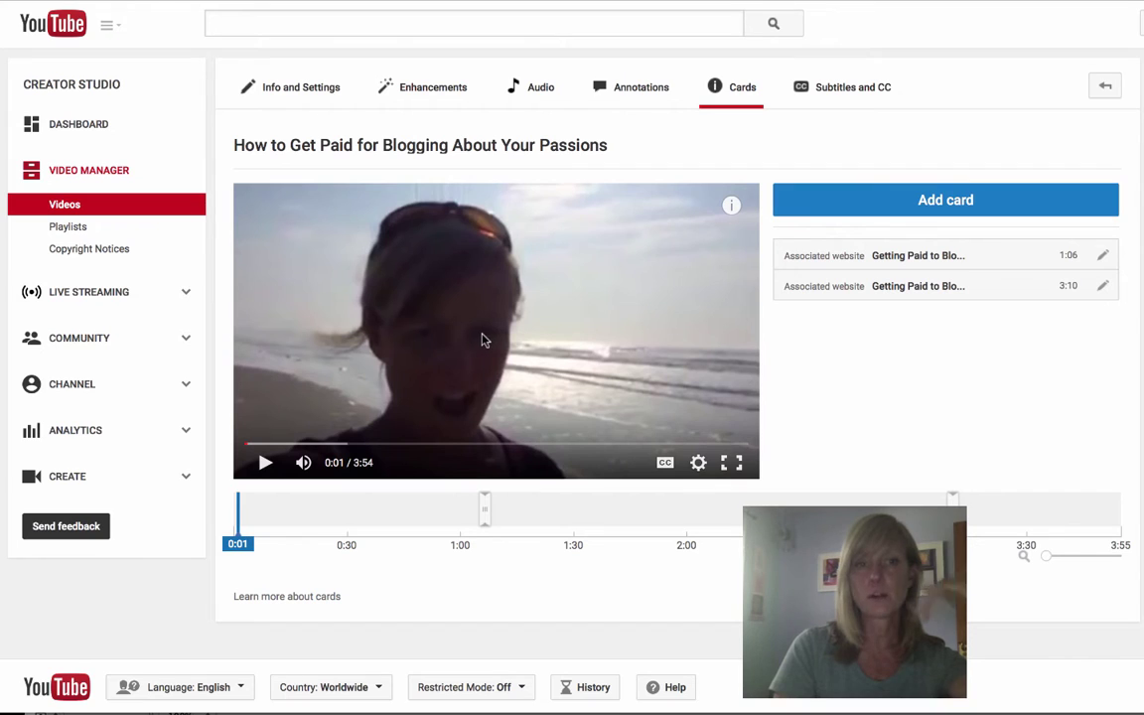
Review the associated website entry in the channel's advanced settings
{"action": "left_click", "coordinate": [958, 201]}
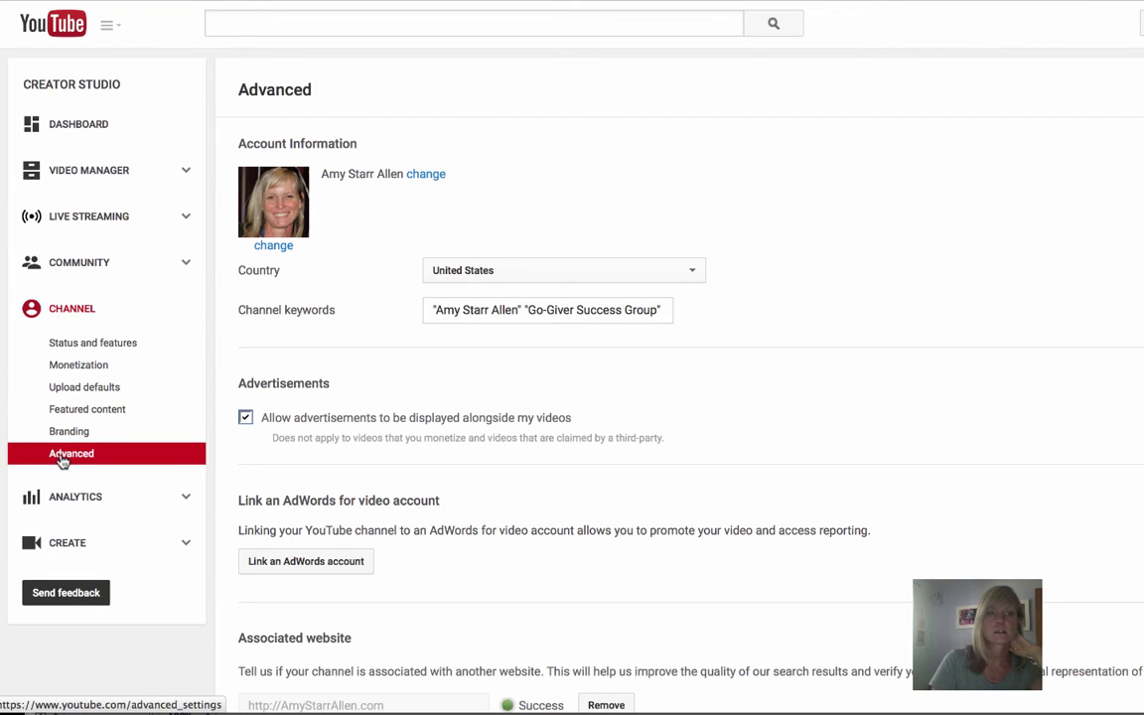
{"action": "scroll", "coordinate": [276, 541], "scroll_direction": "down", "scroll_amount": 3}
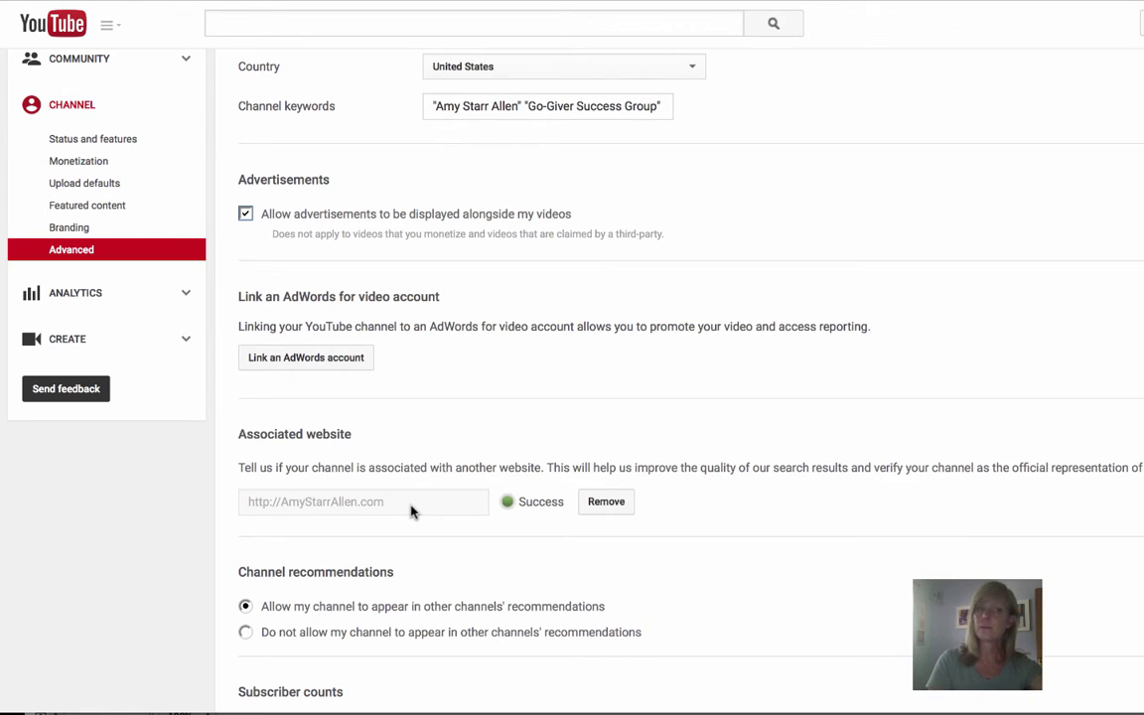
{"action": "scroll", "coordinate": [412, 512], "scroll_direction": "up", "scroll_amount": 1}
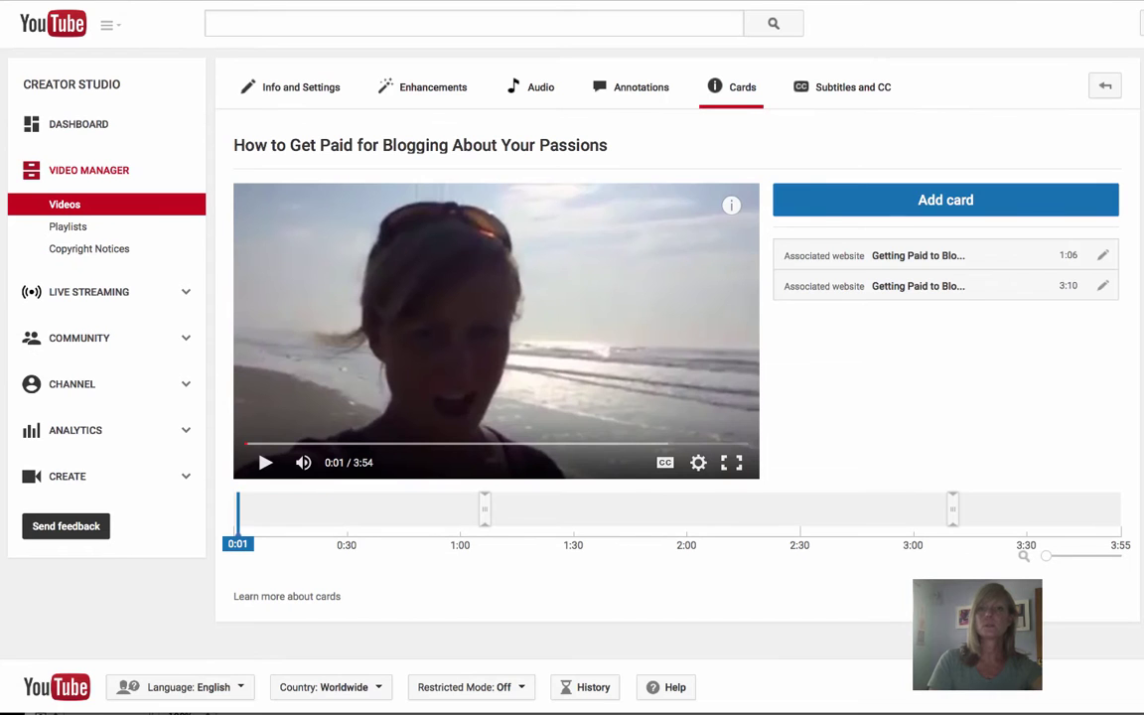
Start an associated website card for the video and enter the URL copied from the "Getting Paid to Blog About Your Passions" blog post
{"action": "left_click", "coordinate": [935, 203]}
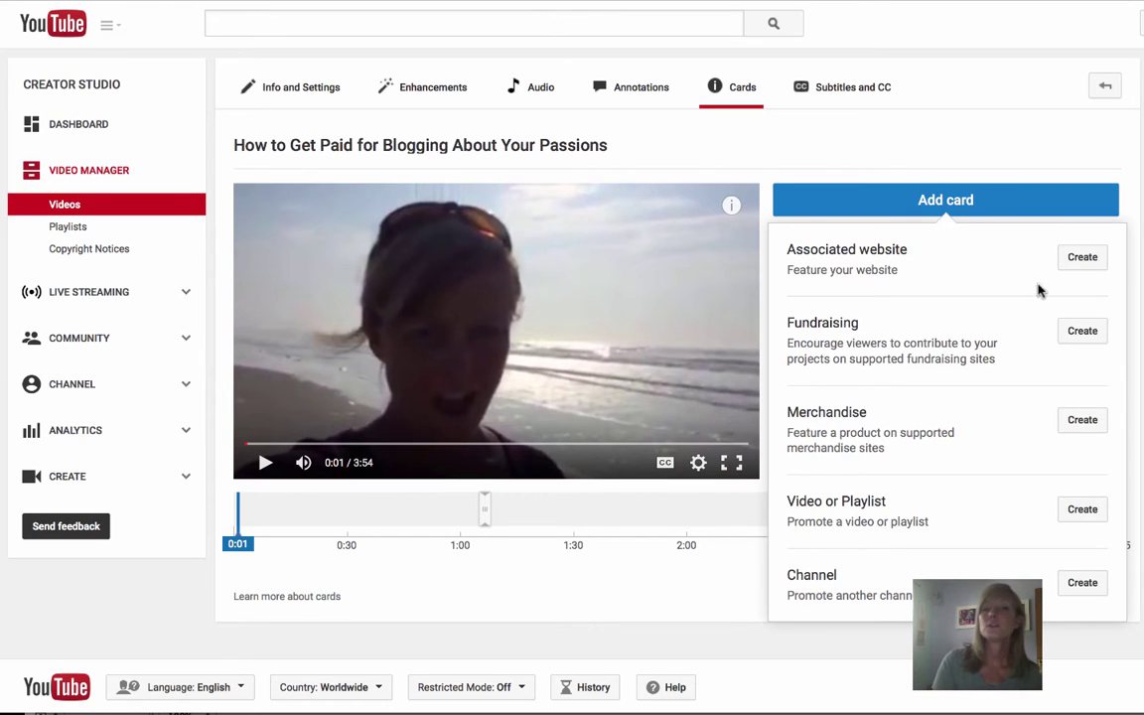
{"action": "left_click", "coordinate": [1084, 258]}
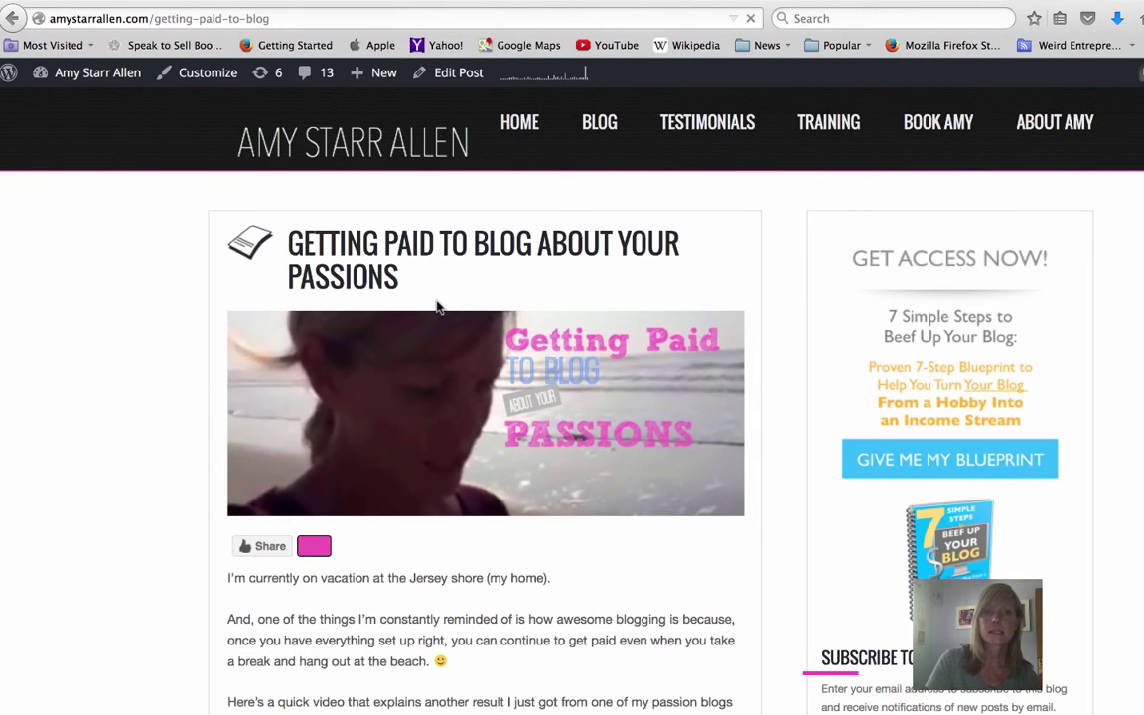
{"action": "scroll", "coordinate": [501, 463], "scroll_direction": "down", "scroll_amount": 3}
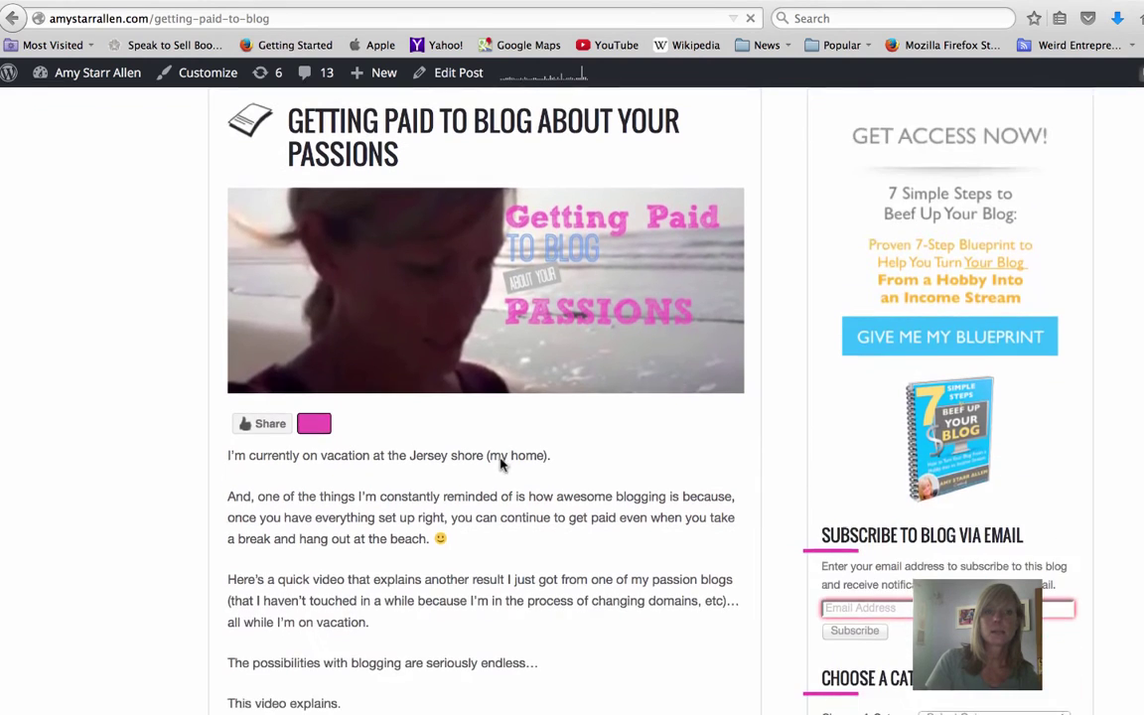
{"action": "scroll", "coordinate": [502, 463], "scroll_direction": "up", "scroll_amount": 3}
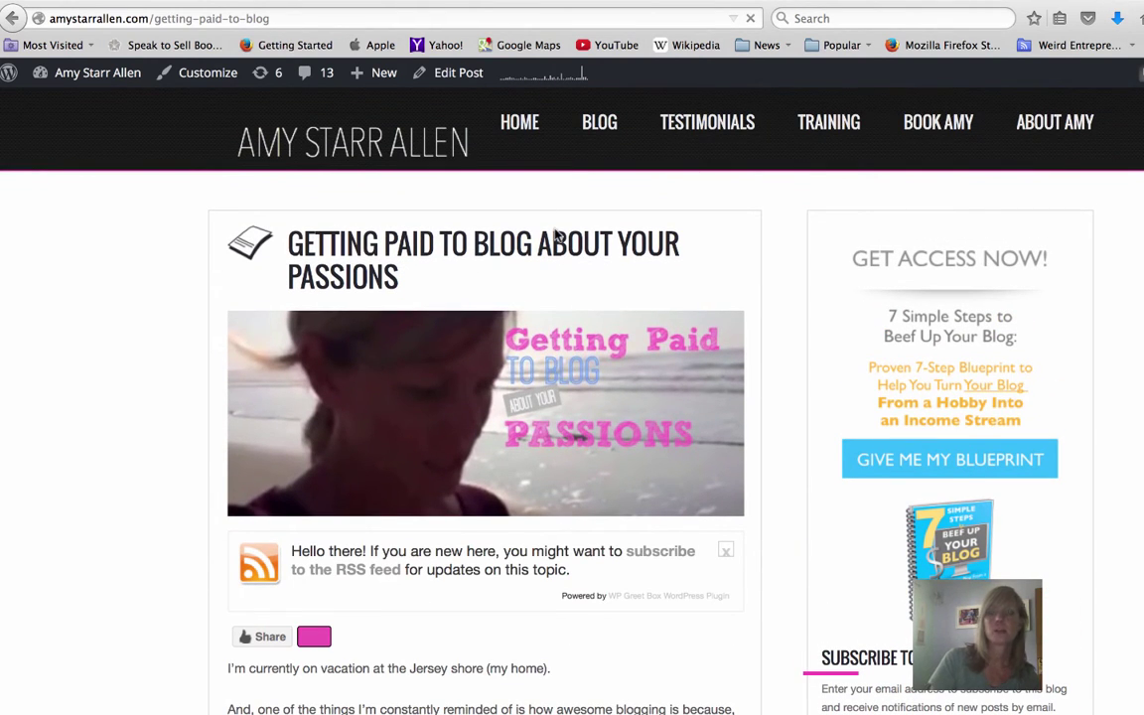
{"action": "left_click", "coordinate": [302, 16]}
{"action": "triple_click", "coordinate": [302, 16]}
{"action": "key", "text": "super+c"}
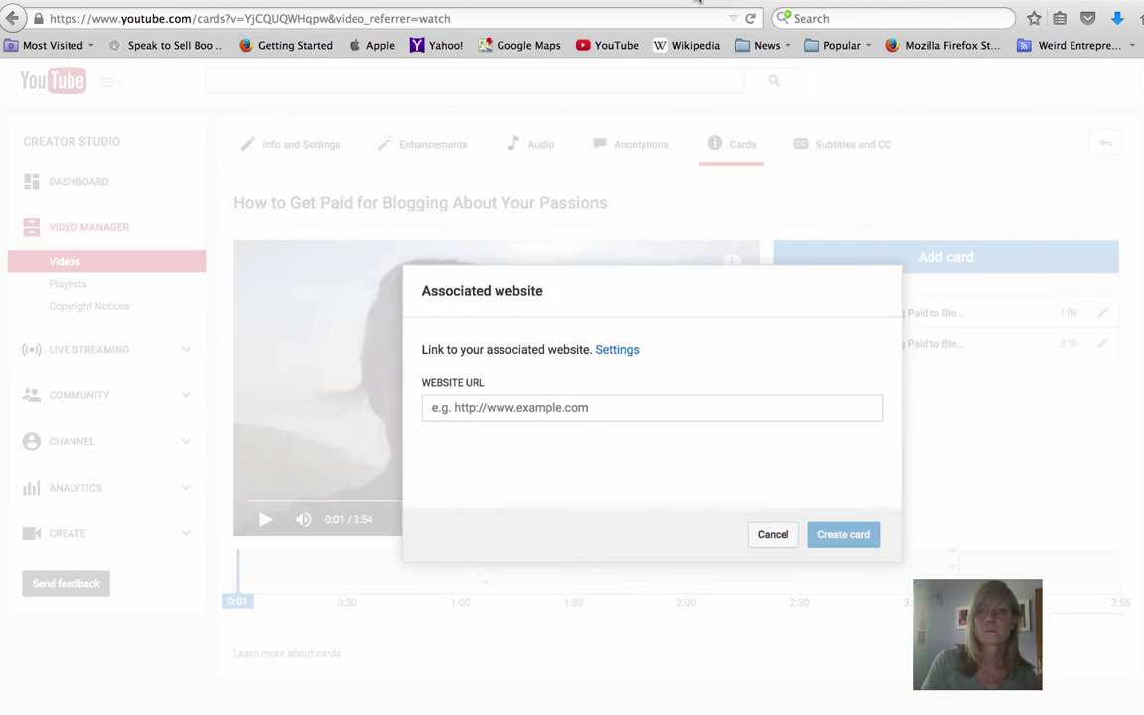
{"action": "left_click", "coordinate": [568, 404]}
{"action": "key", "text": "super+v"}
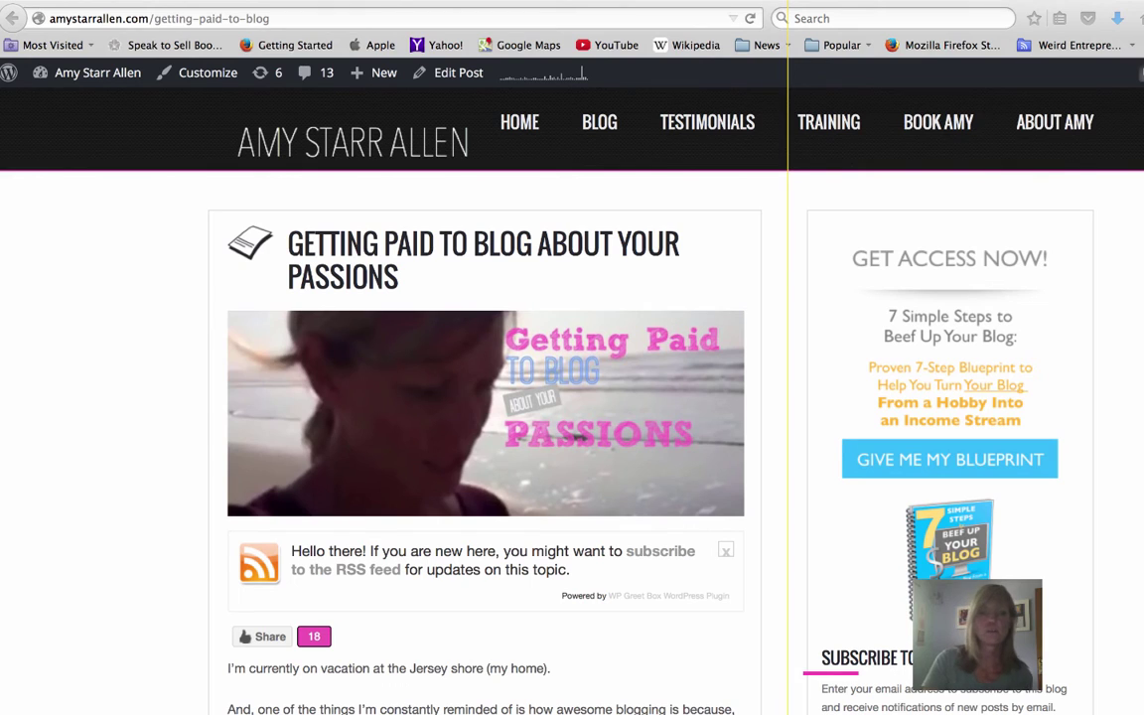
Capture a screenshot of the blog post area from the site header down, leaving out the sidebar
{"action": "key", "text": "super+shift+4"}
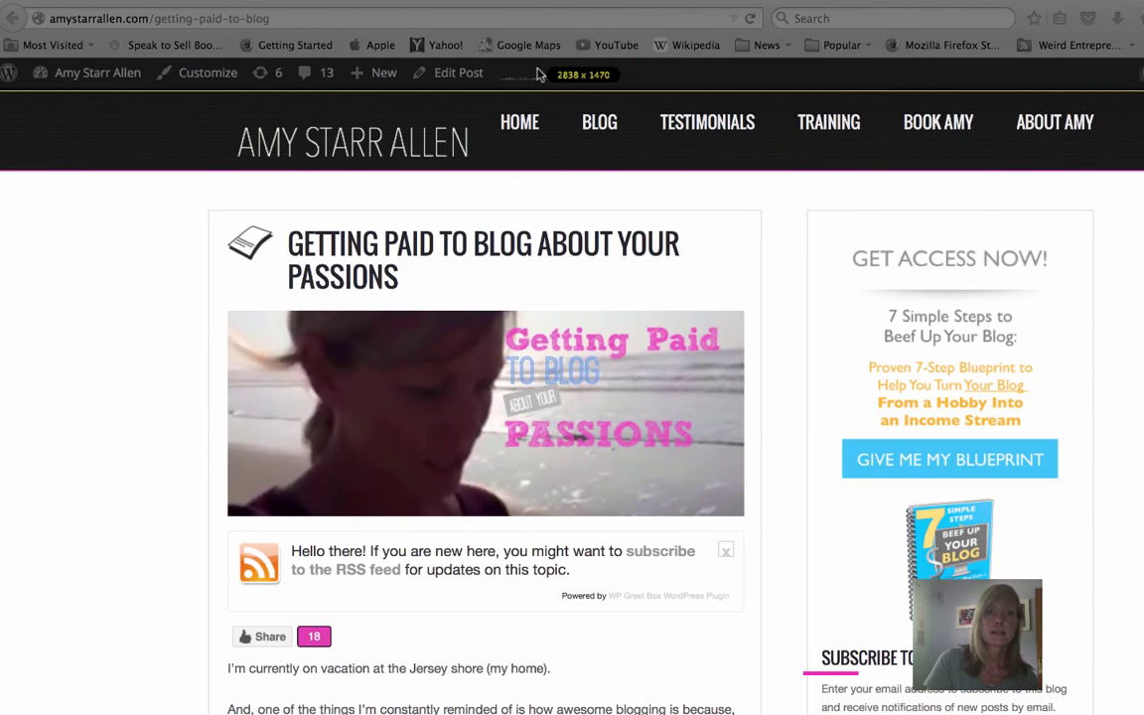
{"action": "left_click_drag", "start_coordinate": [0, 389], "coordinate": [177, 398]}
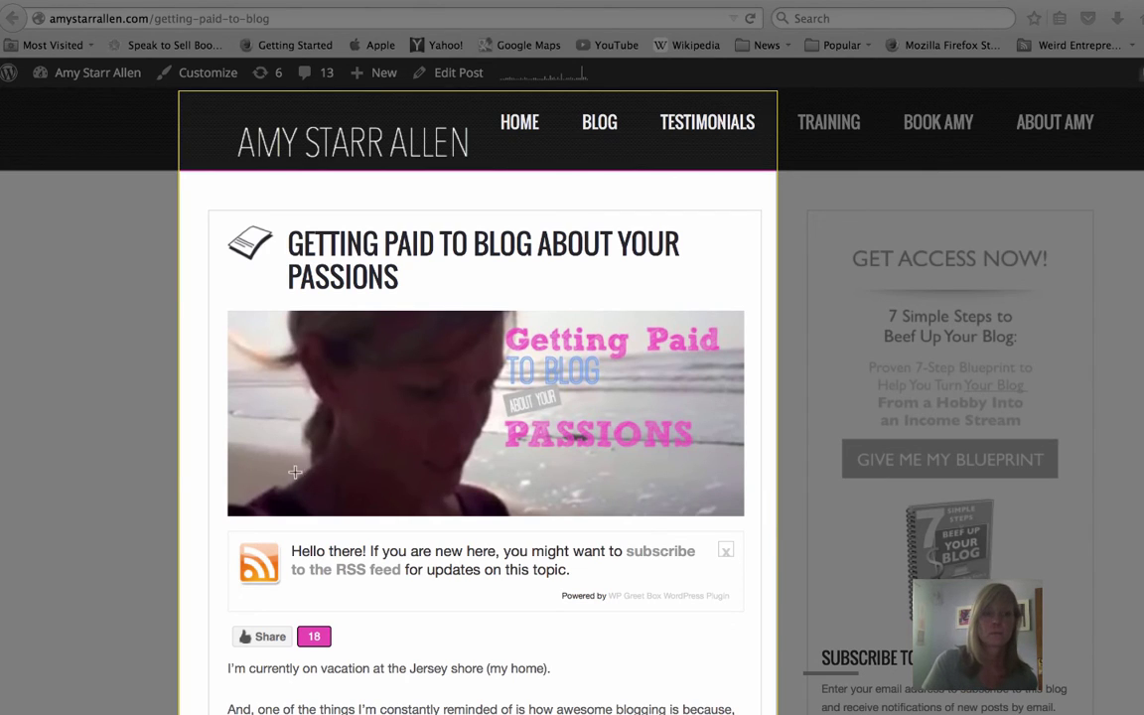
{"action": "mouse_move", "coordinate": [174, 468]}
{"action": "left_mouse_down"}
{"action": "mouse_move", "coordinate": [163, 468]}
{"action": "mouse_move", "coordinate": [190, 470]}
{"action": "left_mouse_up"}
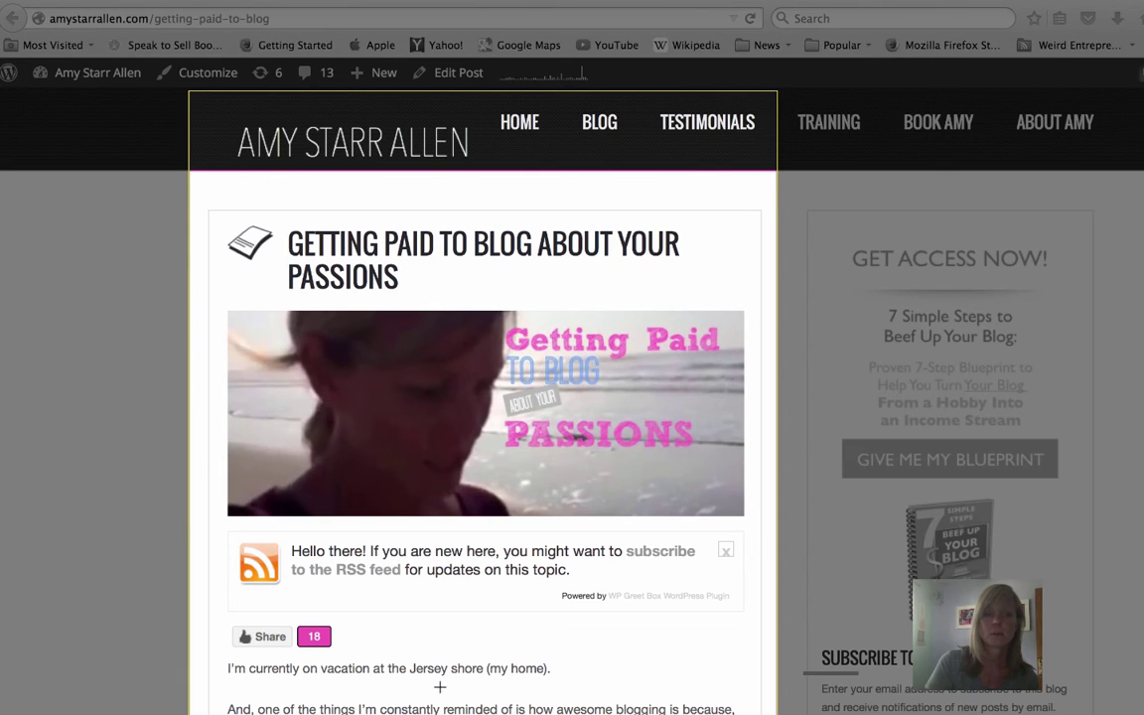
{"action": "key", "text": "Return"}
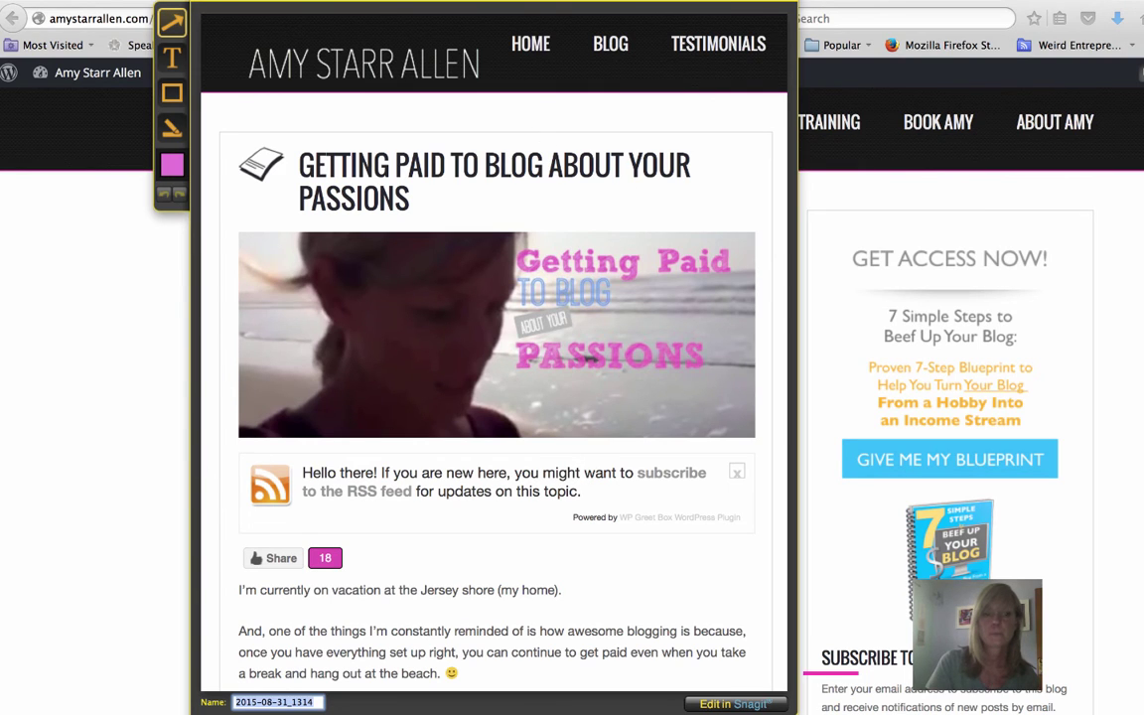
{"action": "key", "text": "Escape"}
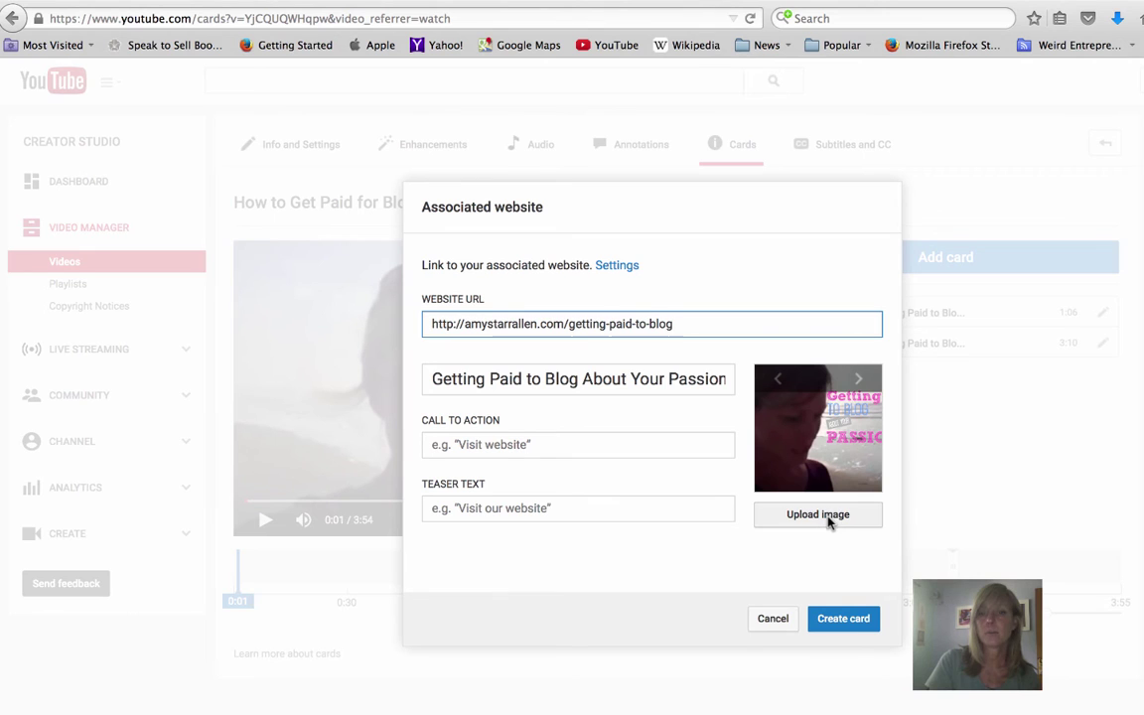
Upload lead card 831.png from the website's image folder as the card image
{"action": "left_click", "coordinate": [809, 519]}
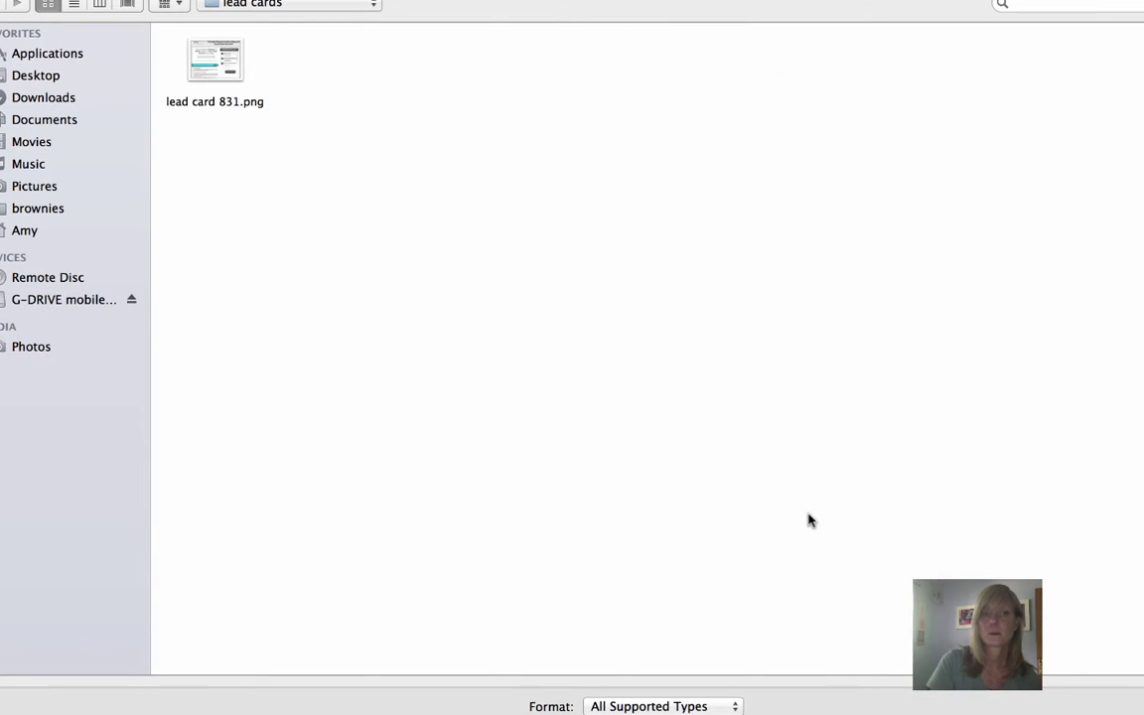
{"action": "key", "text": "super+Up"}
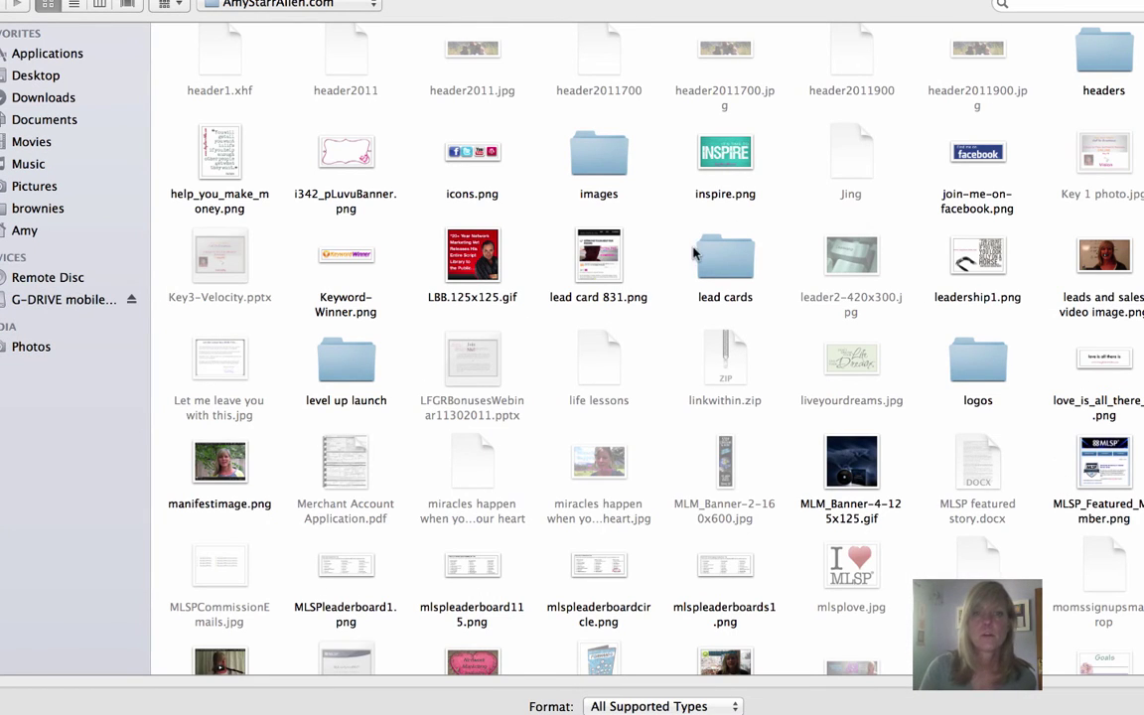
{"action": "left_click", "coordinate": [599, 257]}
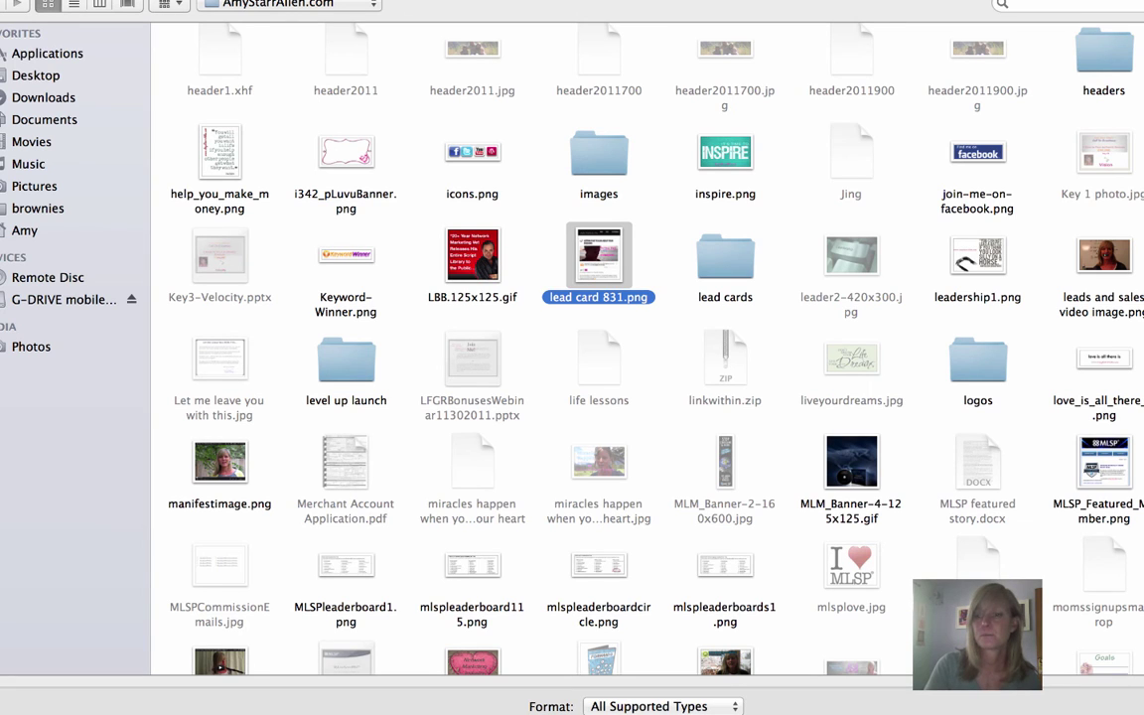
{"action": "key", "text": "Return"}
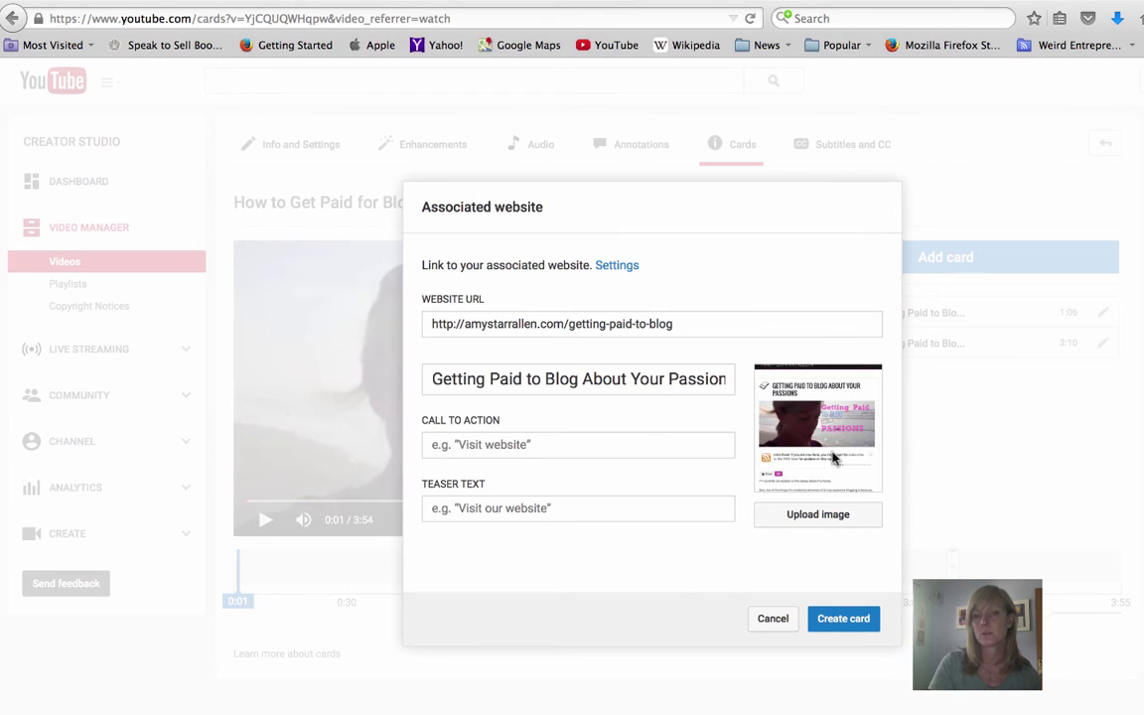
Set the call to action to "Click here to view" and the teaser text to "Click here to view blog post", and create the card
{"action": "left_click", "coordinate": [465, 444]}
{"action": "type", "text": "c"}
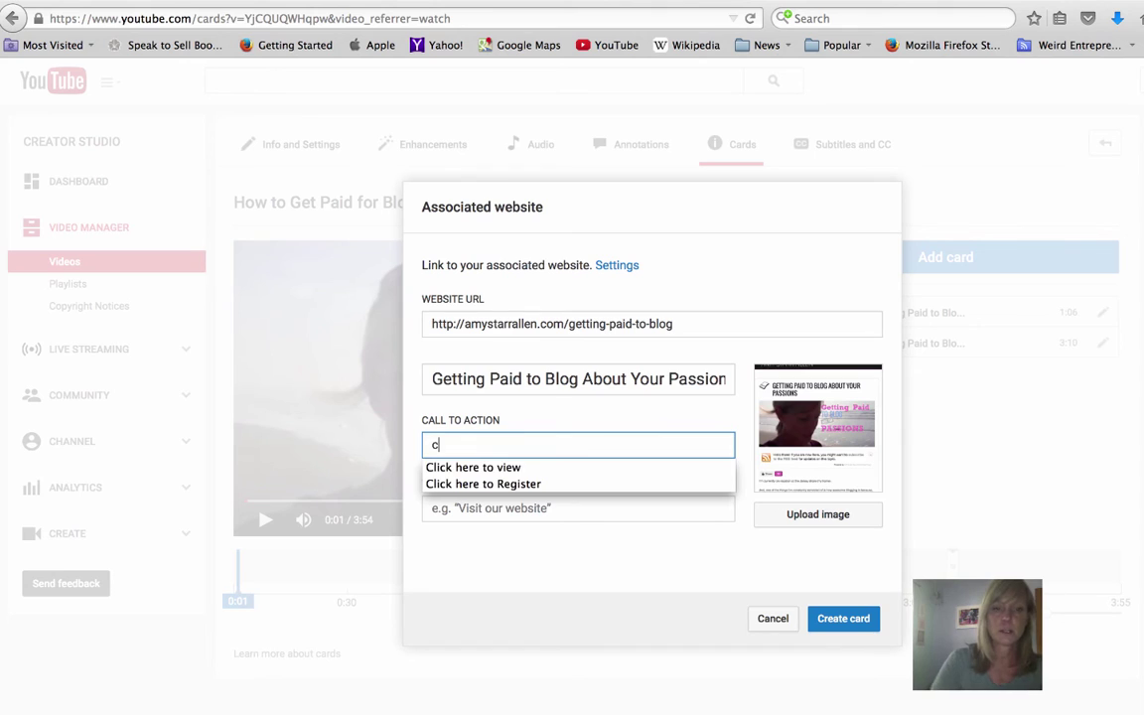
{"action": "left_click", "coordinate": [482, 468]}
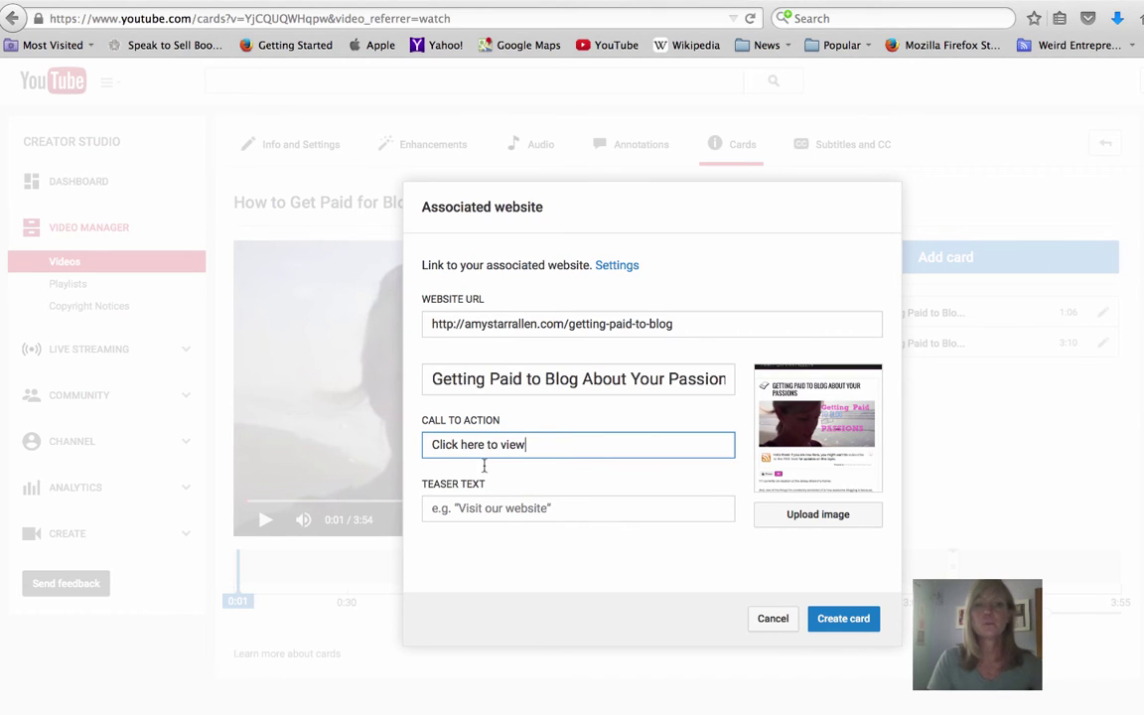
{"action": "left_click", "coordinate": [573, 511]}
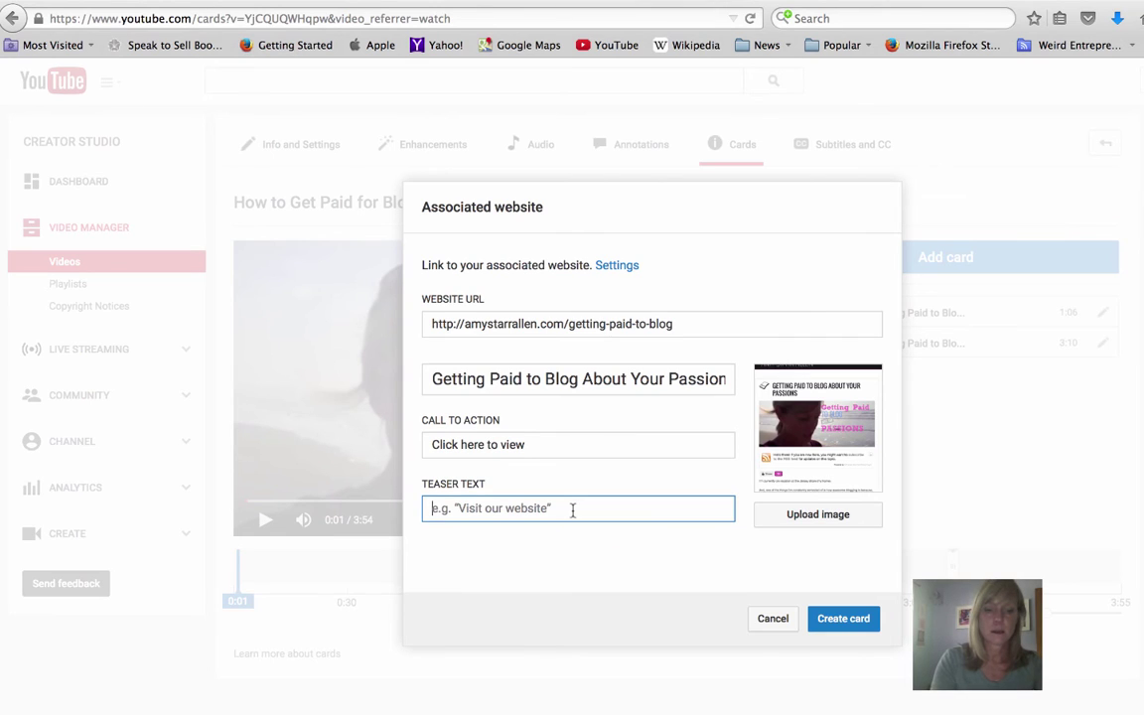
{"action": "type", "text": "c"}
{"action": "key", "text": "Down"}
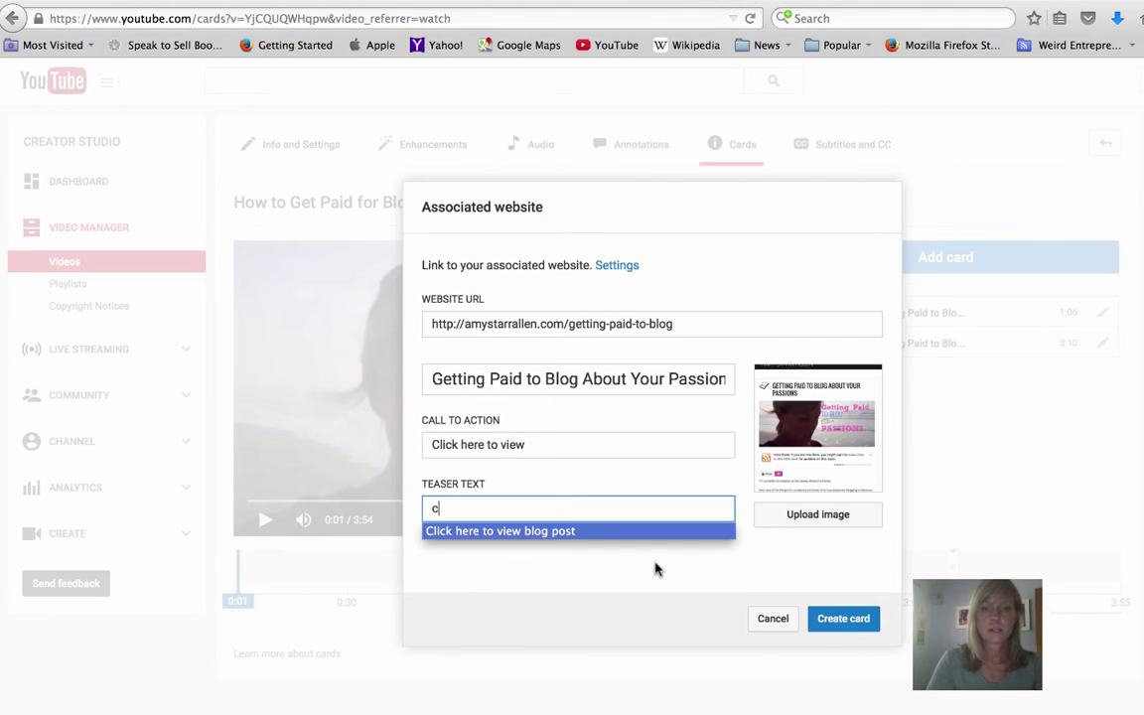
{"action": "key", "text": "Return"}
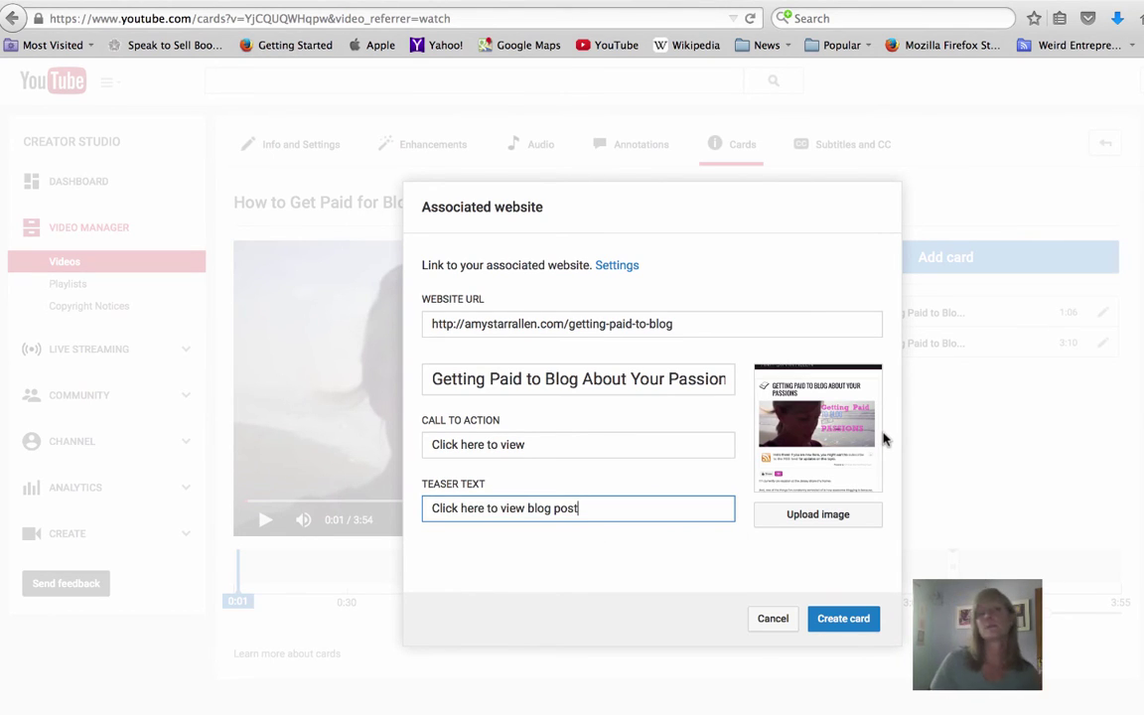
{"action": "left_click", "coordinate": [843, 618]}
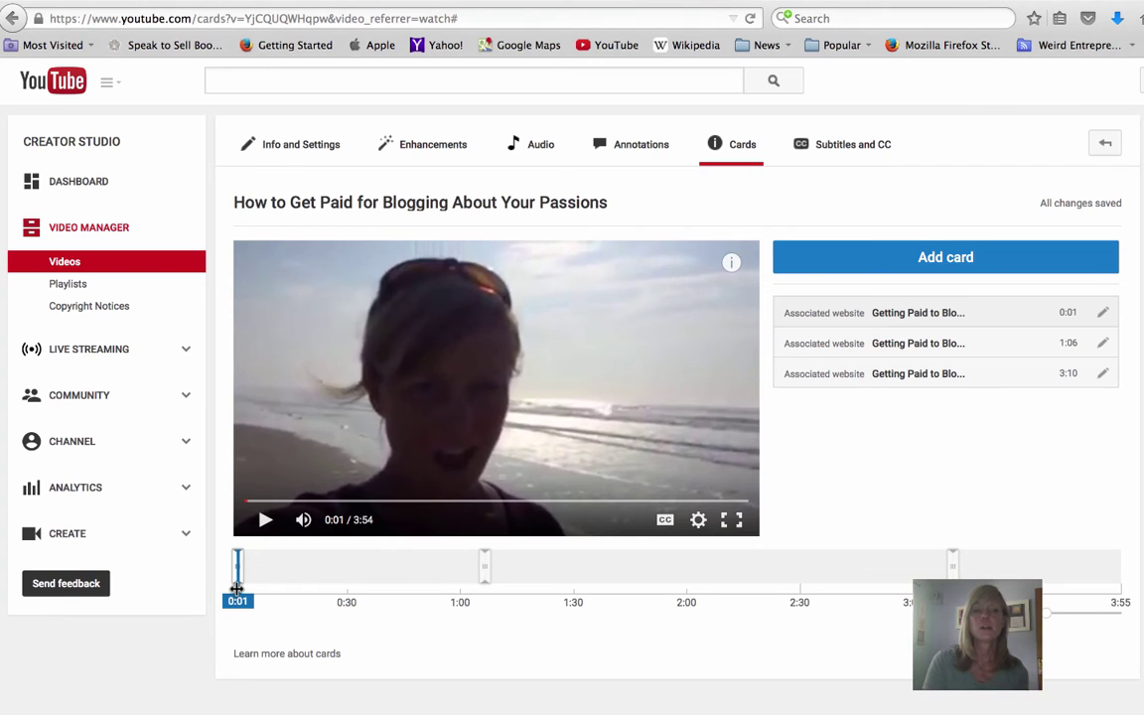
Try to reposition the new card along the video timeline, moving the playhead to 2:00, 0:54 and back to 0:01
{"action": "mouse_move", "coordinate": [237, 575]}
{"action": "left_mouse_down"}
{"action": "mouse_move", "coordinate": [631, 568]}
{"action": "mouse_move", "coordinate": [402, 571]}
{"action": "mouse_move", "coordinate": [685, 554]}
{"action": "left_mouse_up"}
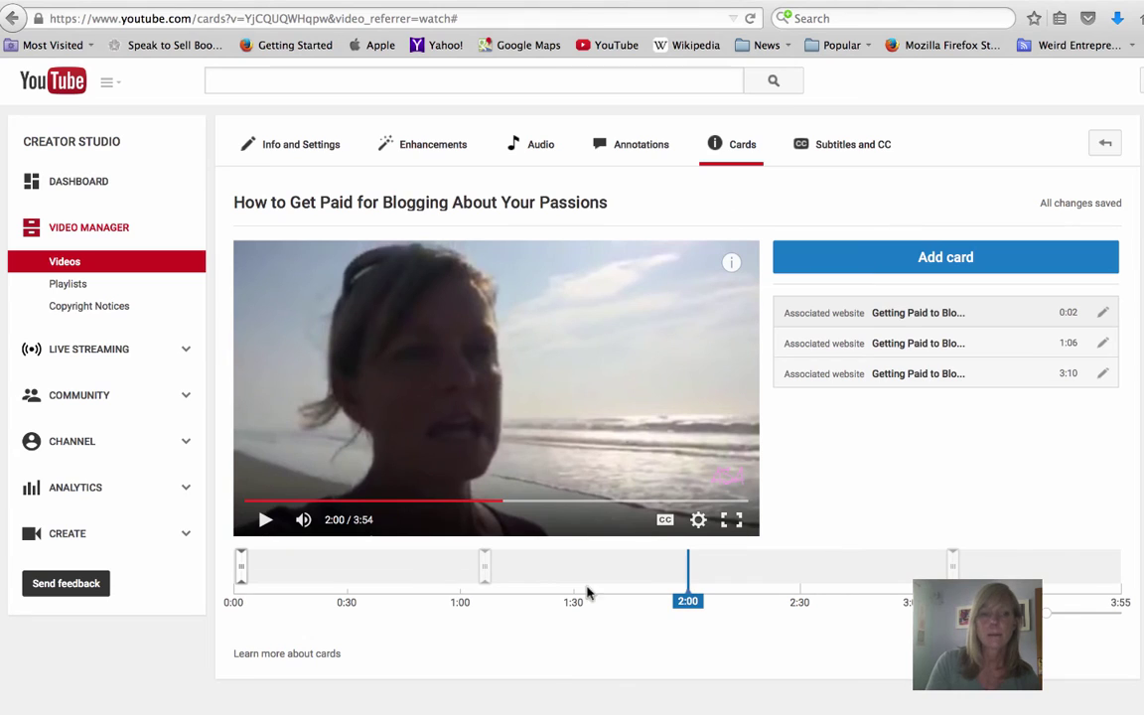
{"action": "left_click_drag", "start_coordinate": [688, 590], "coordinate": [437, 582]}
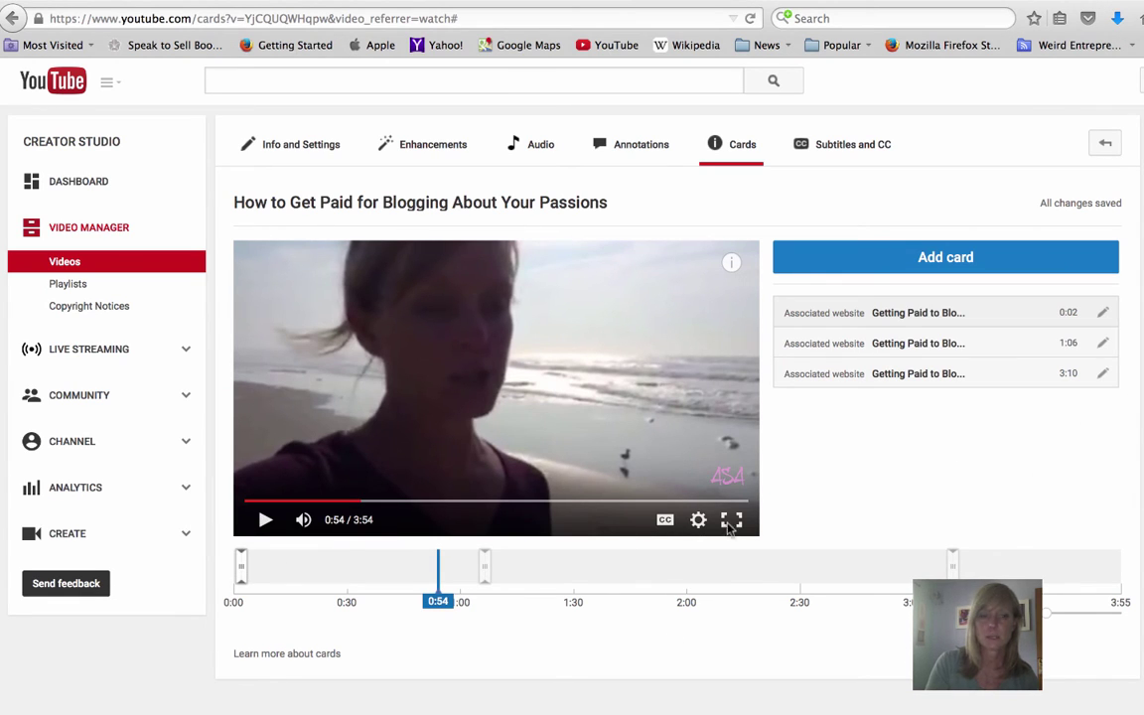
{"action": "left_click", "coordinate": [241, 564]}
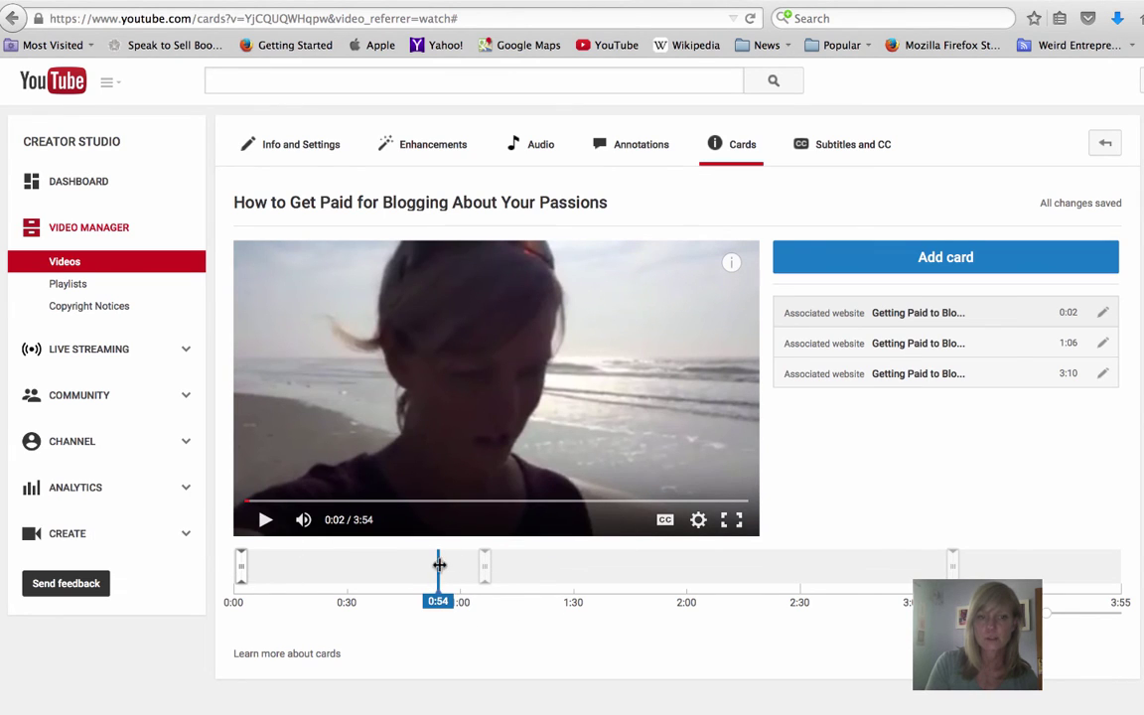
{"action": "left_click_drag", "start_coordinate": [431, 568], "coordinate": [240, 569]}
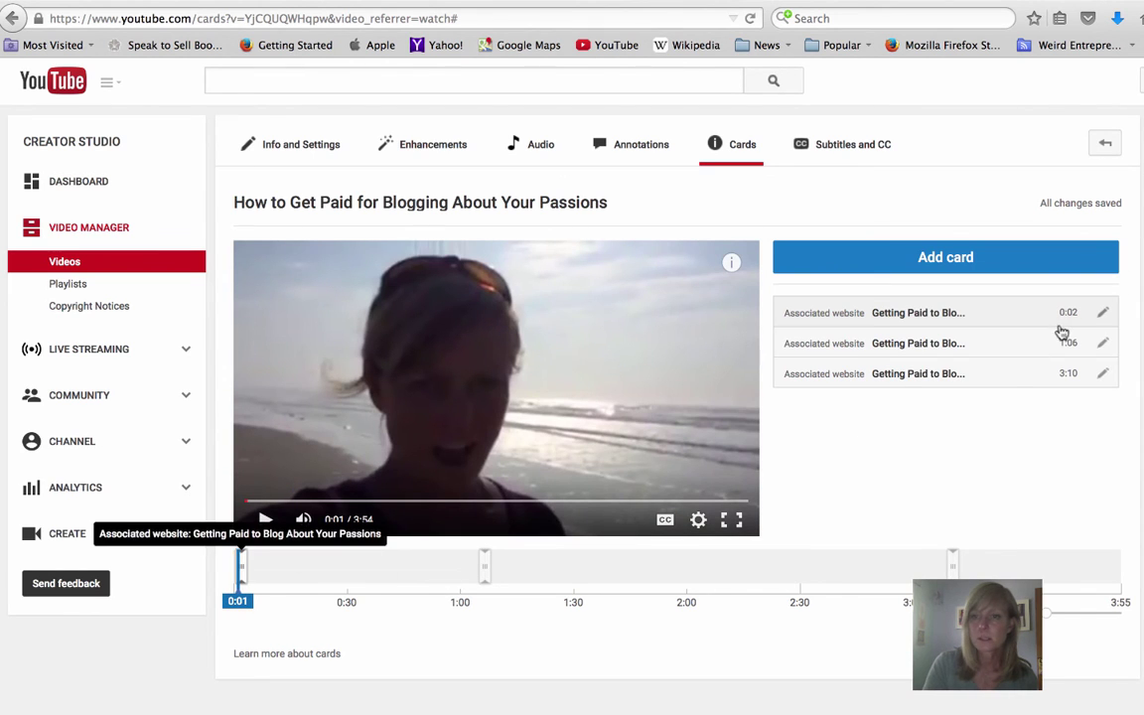
Delete the associated website card placed at 0:02 on the video
{"action": "left_click", "coordinate": [1104, 313]}
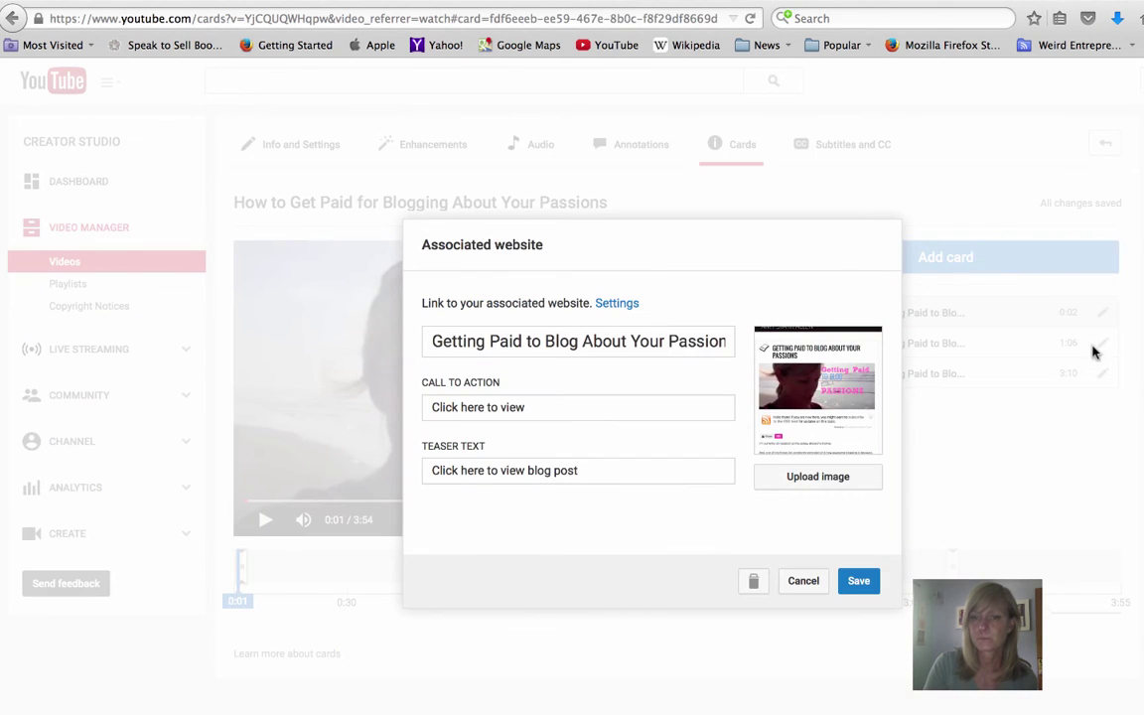
{"action": "left_click", "coordinate": [755, 583]}
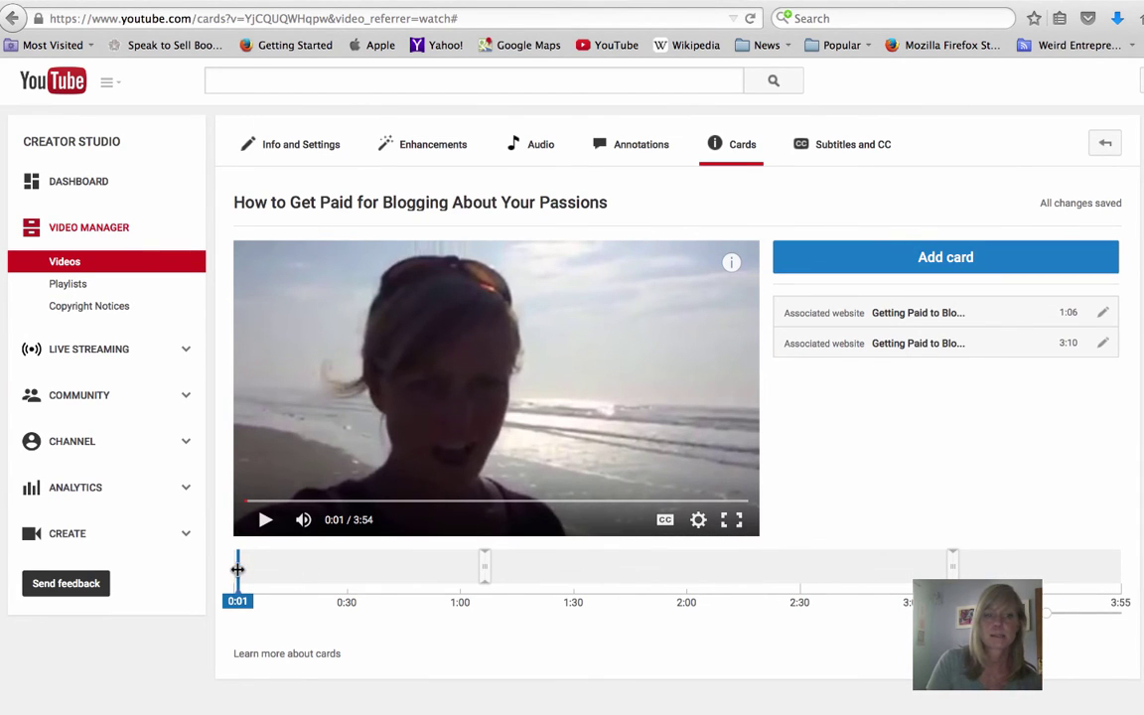
Preview the card at 1:06 by playing the video from 1:03 and pausing at 1:09
{"action": "left_click_drag", "start_coordinate": [238, 569], "coordinate": [471, 569]}
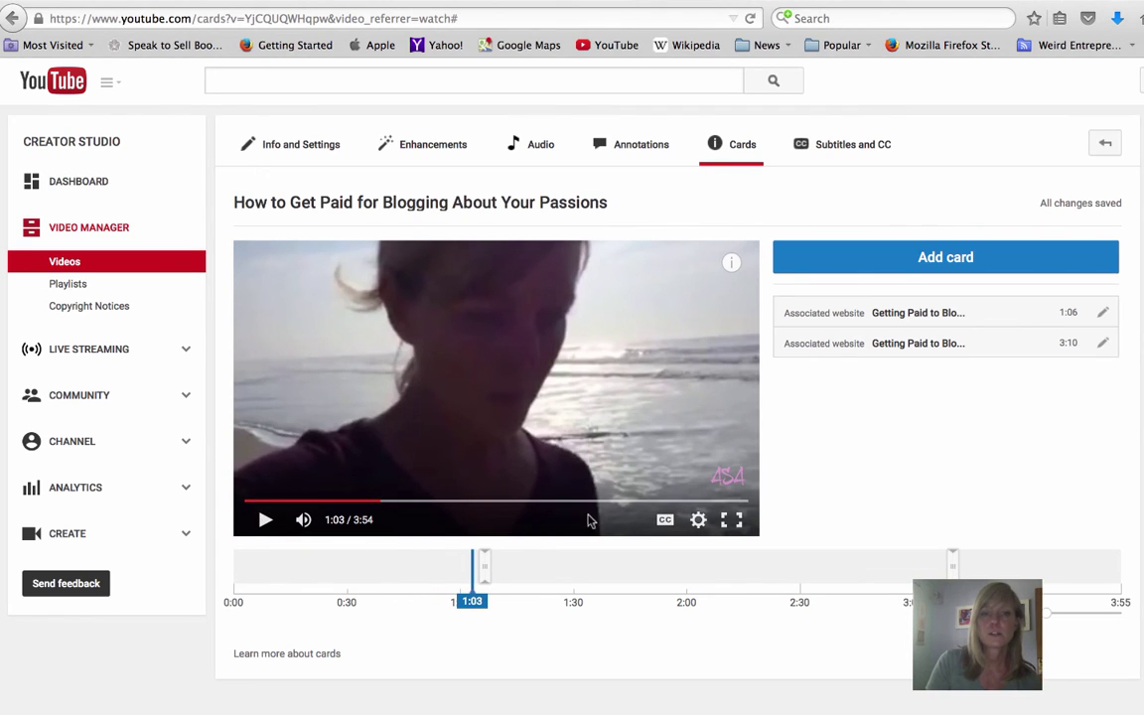
{"action": "left_click", "coordinate": [267, 523]}
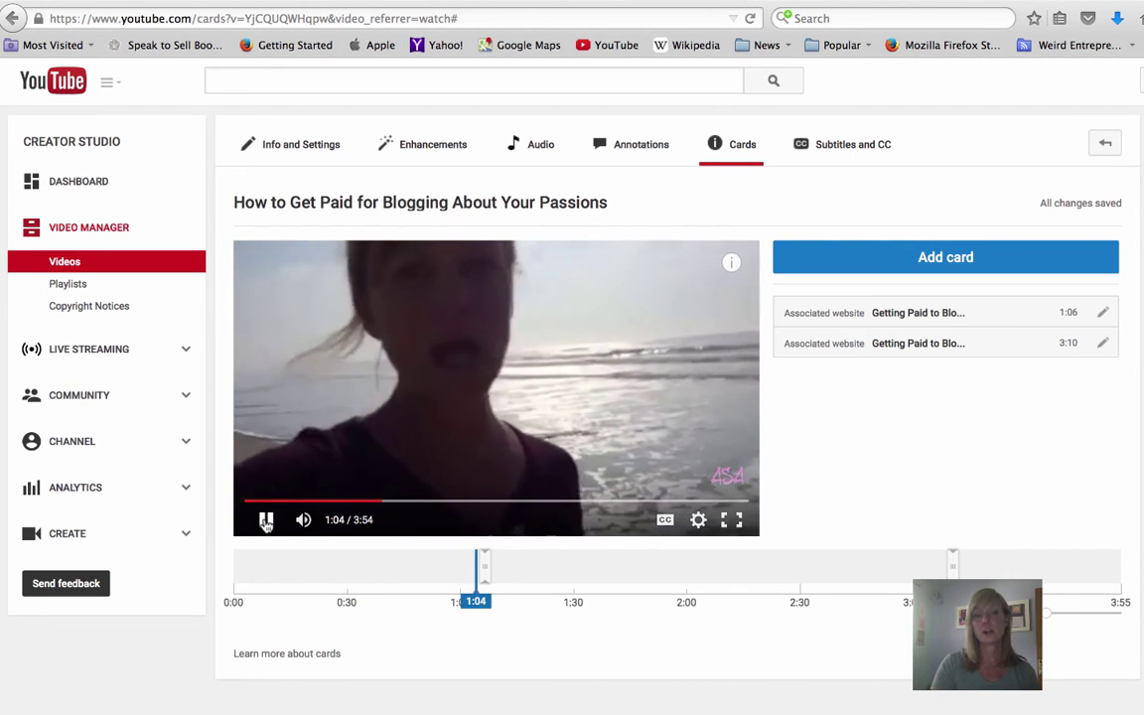
{"action": "key", "text": "XF86AudioRaiseVolume"}
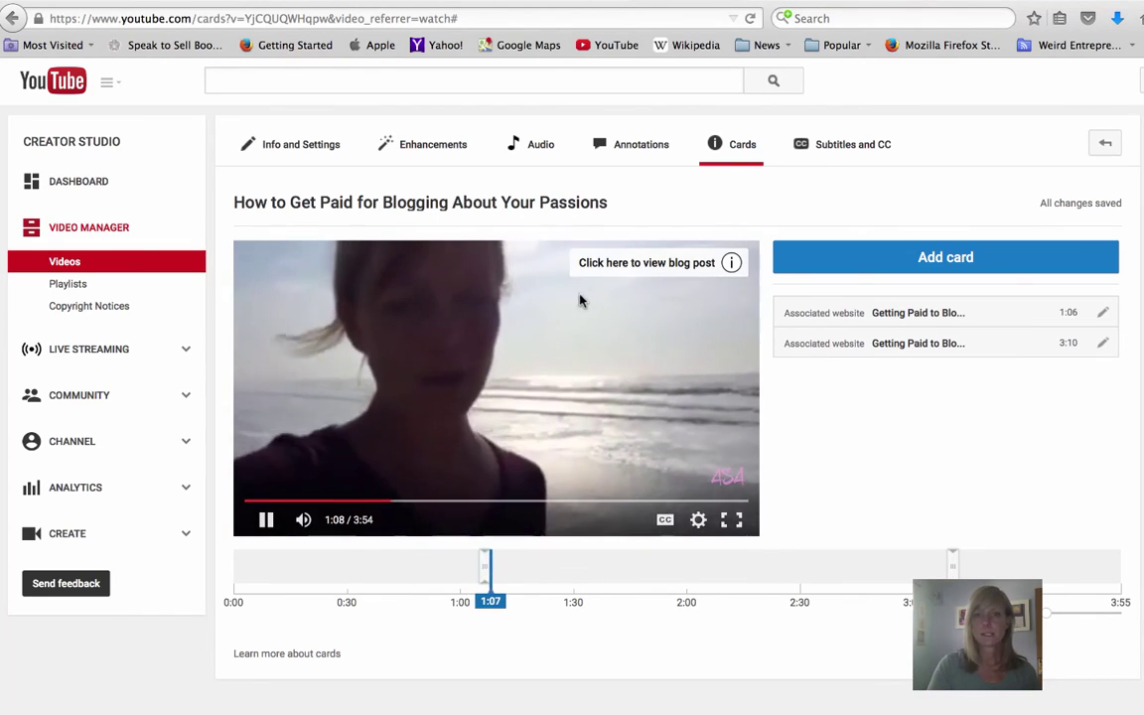
{"action": "left_click", "coordinate": [265, 520]}
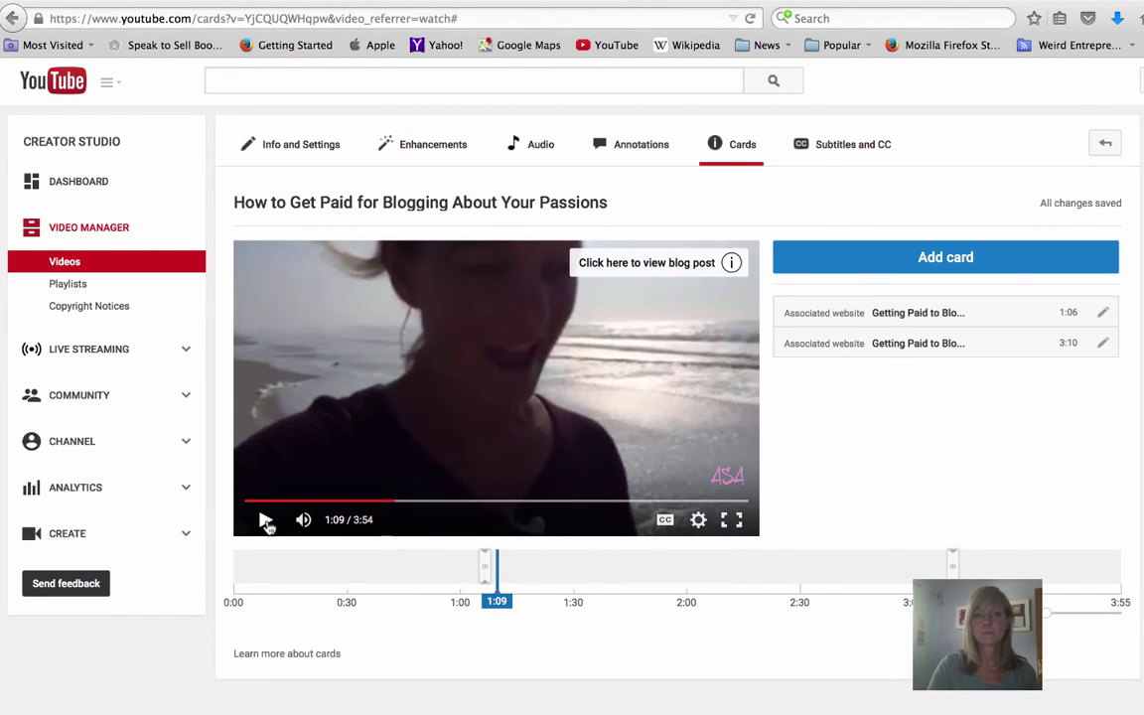
Test the blog post card's "Click here to view" link from the video preview, and return to the cards editor to check the listed cards
{"action": "left_click", "coordinate": [684, 264]}
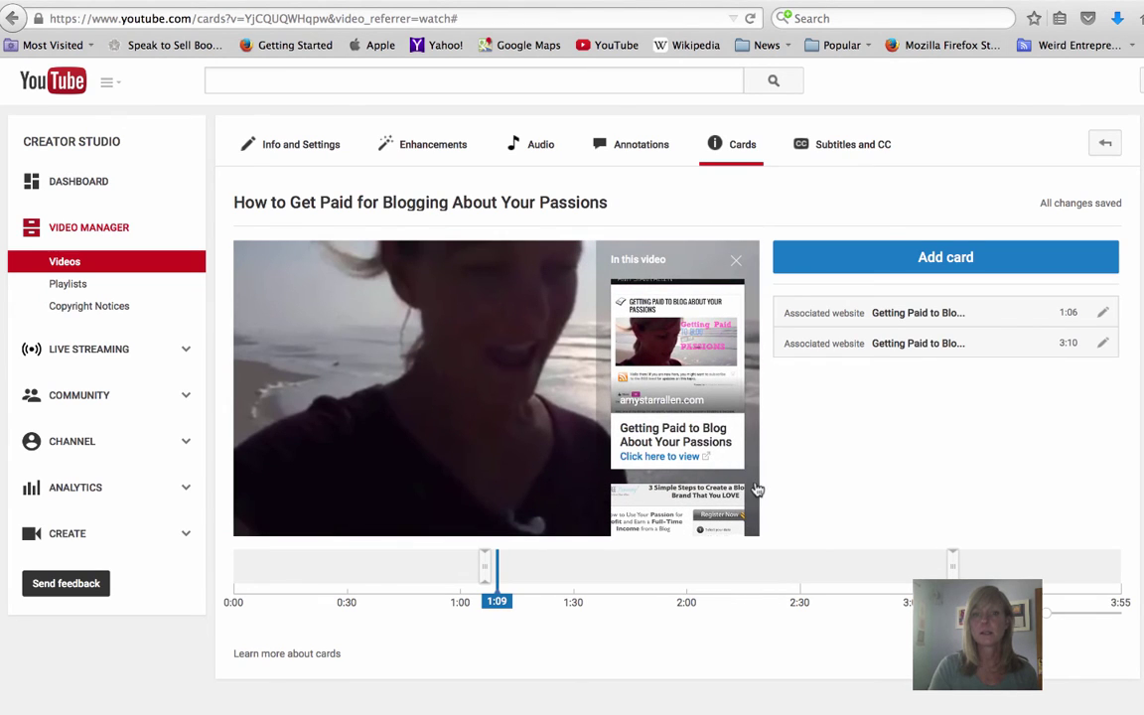
{"action": "left_click", "coordinate": [667, 457]}
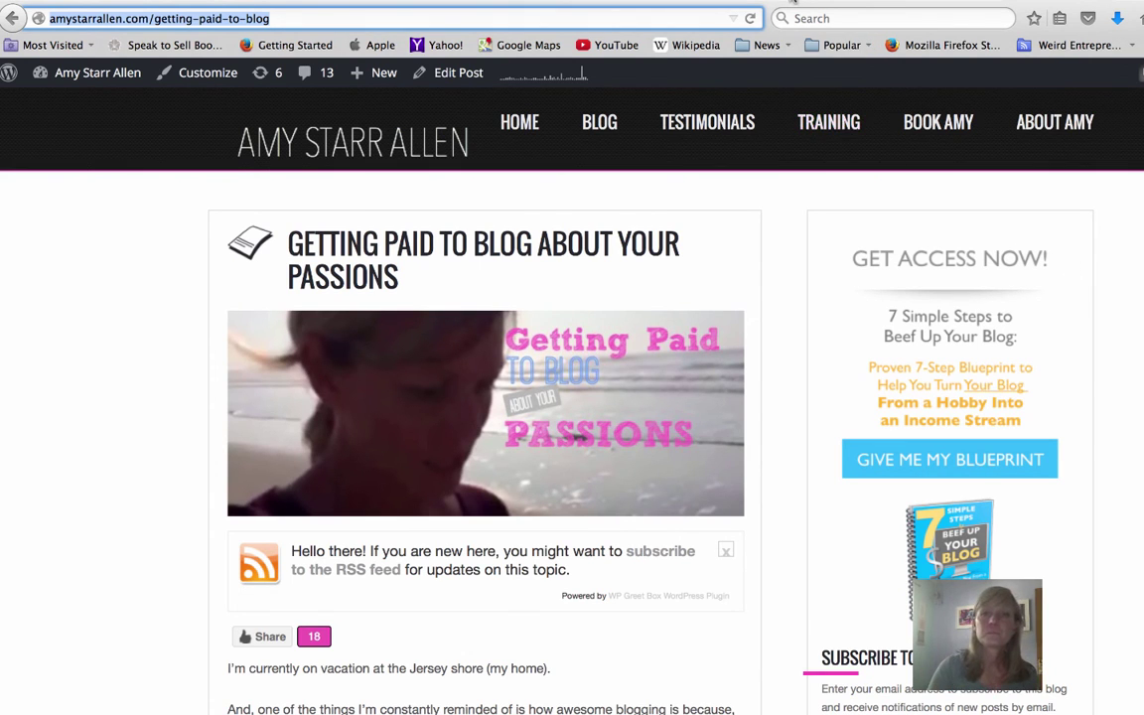
{"action": "left_click", "coordinate": [723, 2]}
{"action": "left_click", "coordinate": [669, 3]}
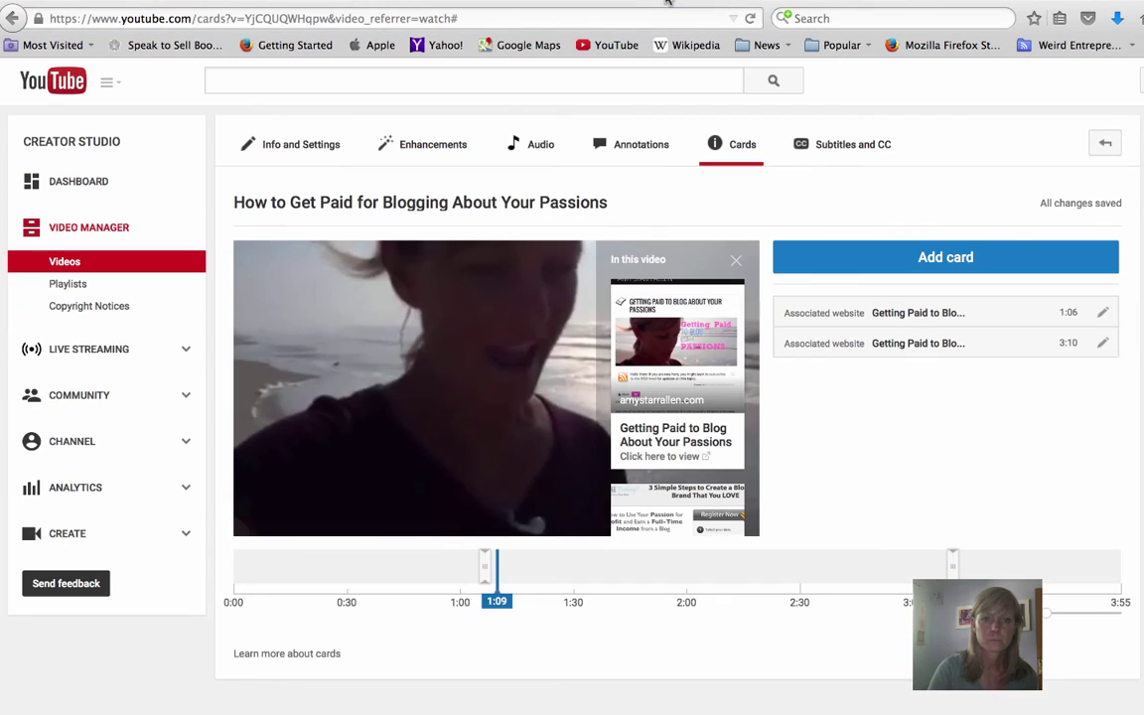
{"action": "scroll", "coordinate": [659, 427], "scroll_direction": "down", "scroll_amount": 2}
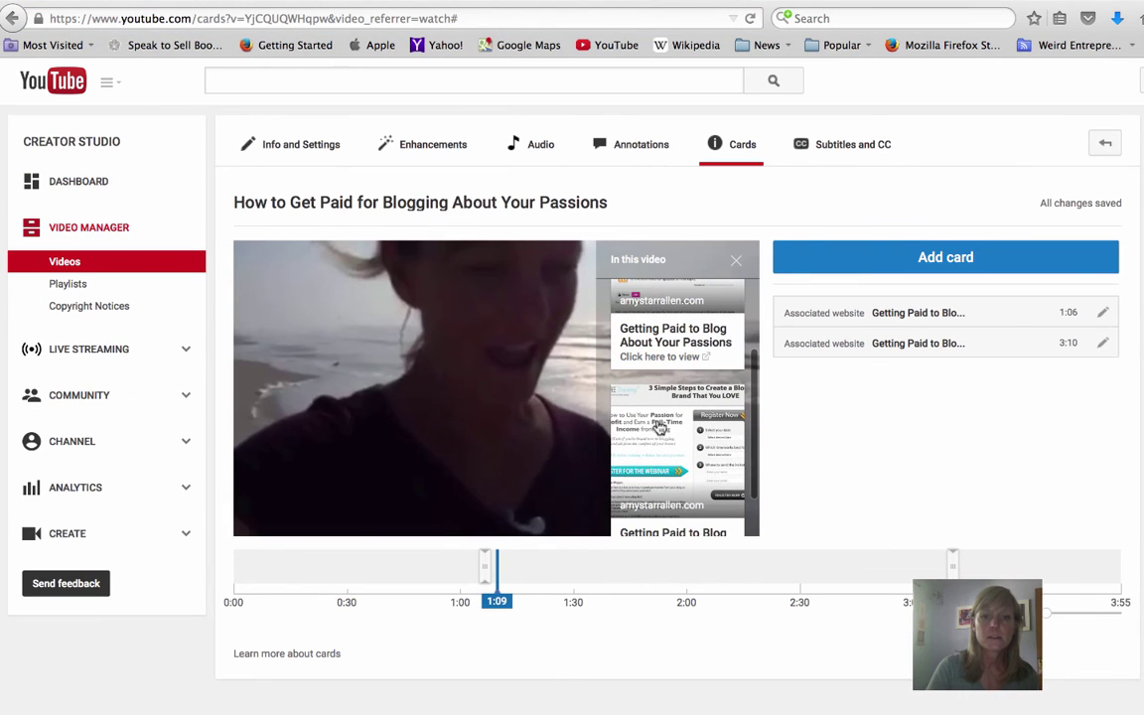
{"action": "scroll", "coordinate": [658, 427], "scroll_direction": "up", "scroll_amount": 2}
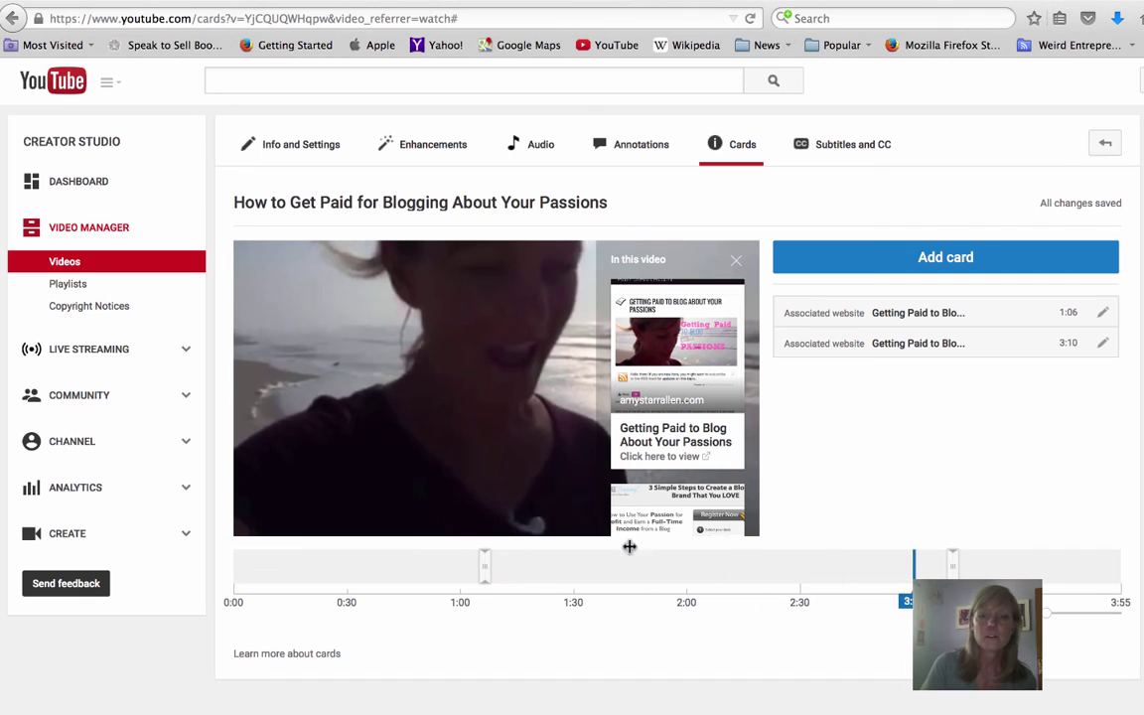
Preview the card at 3:10 by playing the video from just before it and pausing at 3:12
{"action": "left_click_drag", "start_coordinate": [915, 563], "coordinate": [944, 564]}
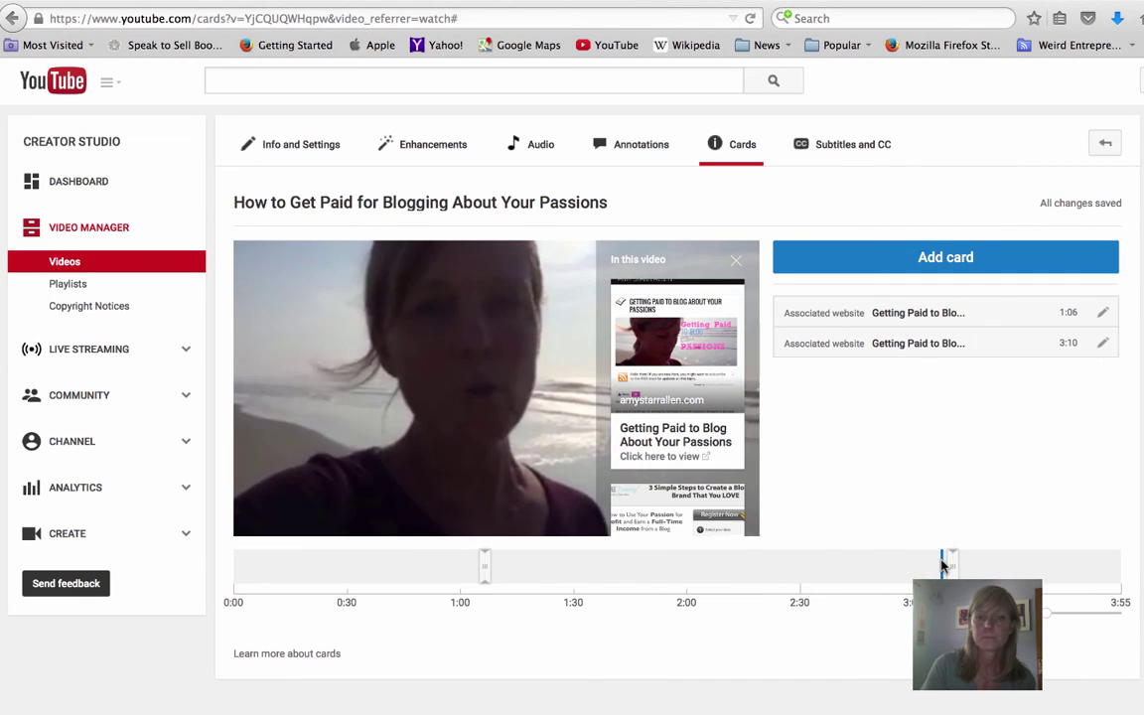
{"action": "left_click", "coordinate": [514, 393]}
{"action": "left_click", "coordinate": [266, 521]}
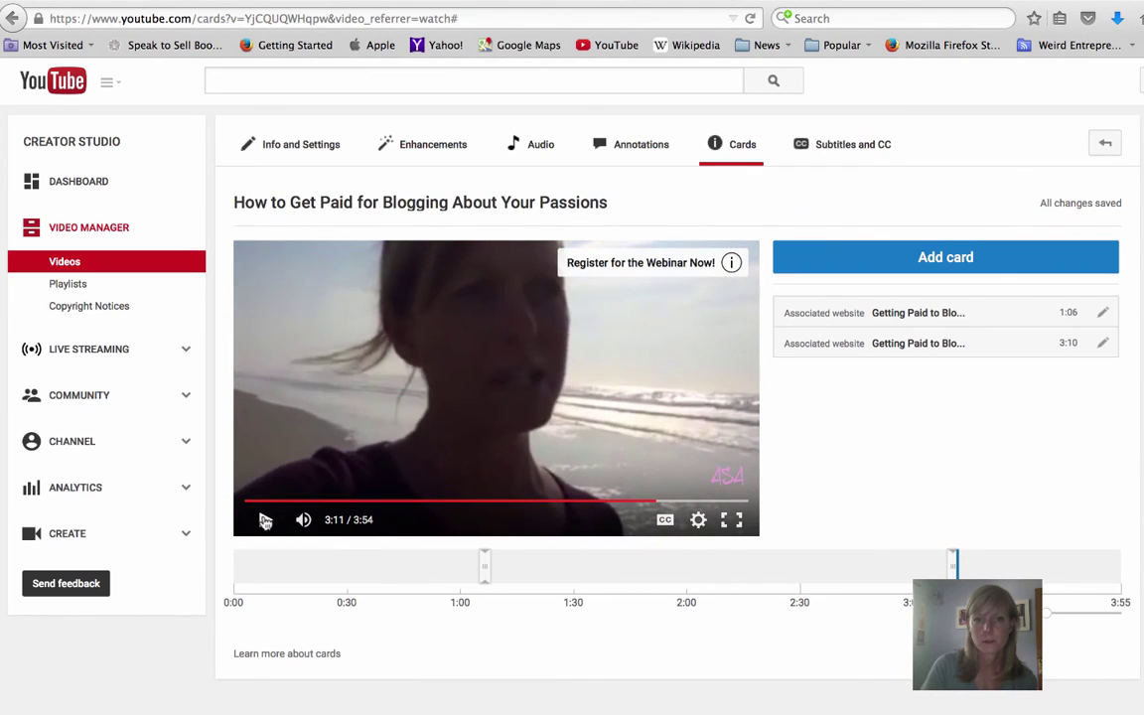
{"action": "left_click", "coordinate": [265, 521]}
{"action": "left_click", "coordinate": [631, 269]}
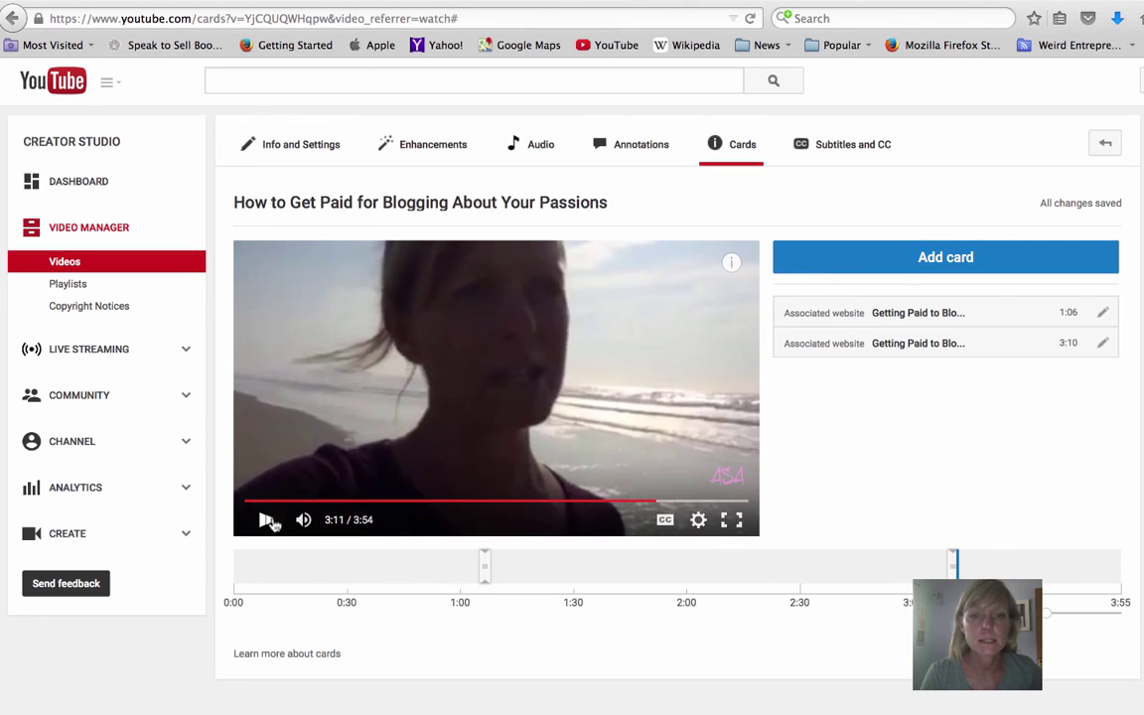
{"action": "left_click", "coordinate": [266, 520]}
{"action": "left_click", "coordinate": [268, 520]}
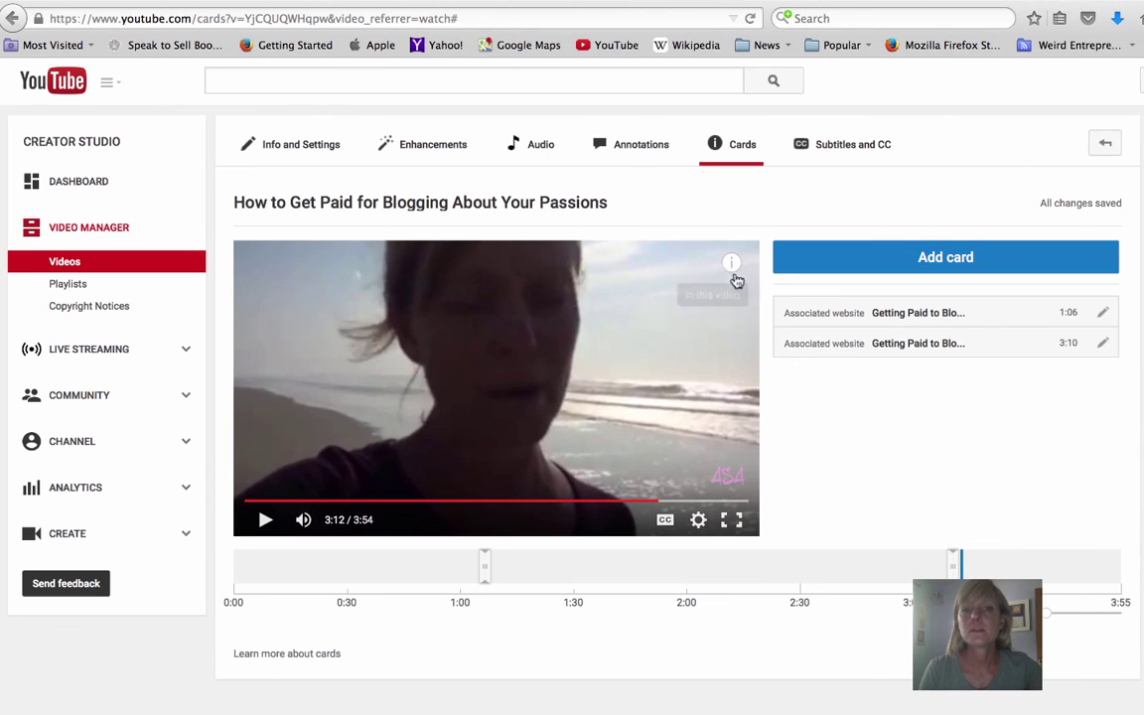
Examine the blog post and webinar registration cards in the video's "In this video" list, and close the list
{"action": "mouse_move", "coordinate": [730, 261]}
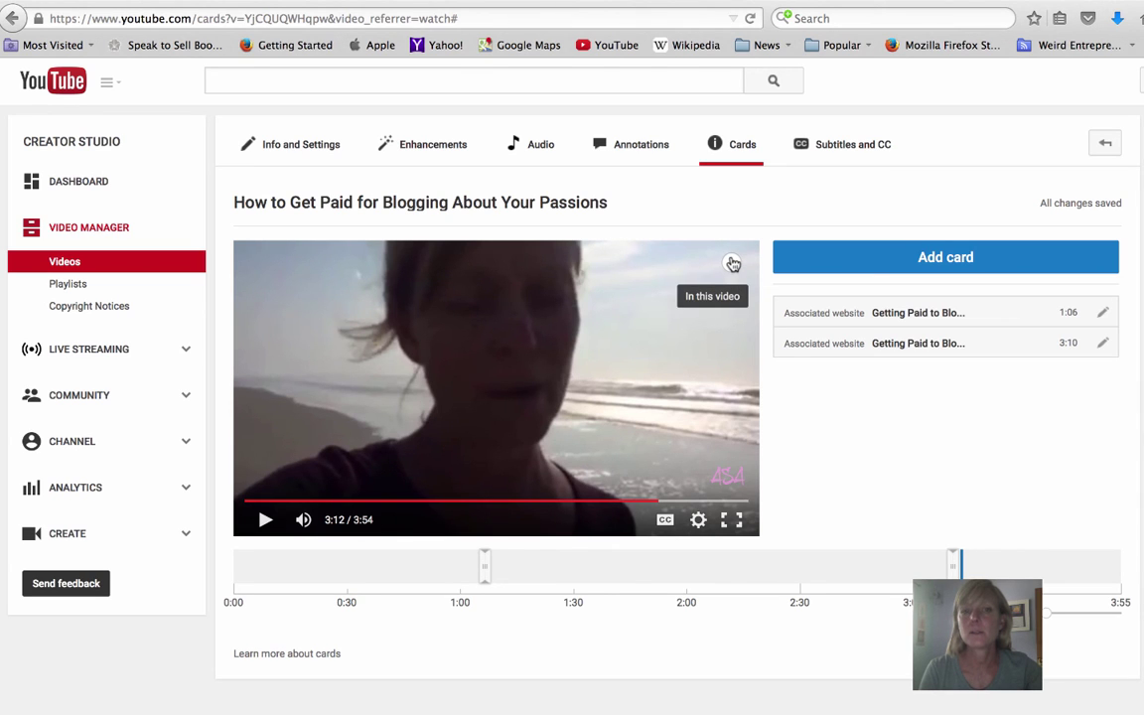
{"action": "left_click", "coordinate": [733, 263]}
{"action": "scroll", "coordinate": [669, 378], "scroll_direction": "up", "scroll_amount": 2}
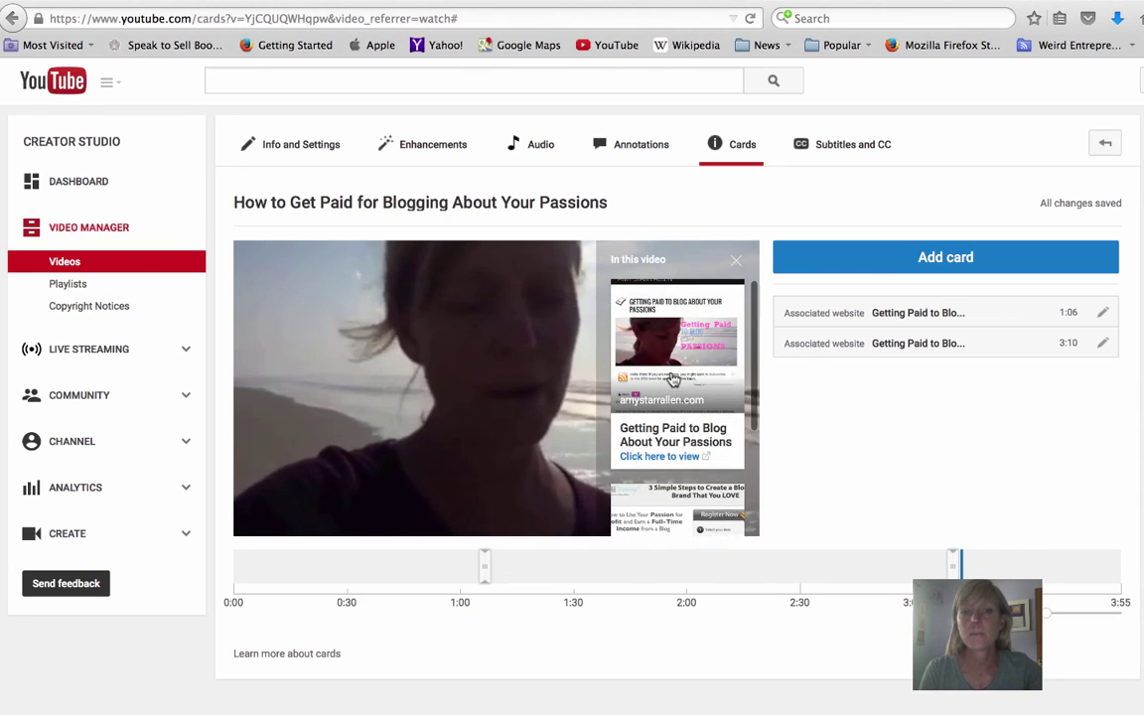
{"action": "scroll", "coordinate": [671, 378], "scroll_direction": "down", "scroll_amount": 3}
{"action": "scroll", "coordinate": [670, 379], "scroll_direction": "up", "scroll_amount": 3}
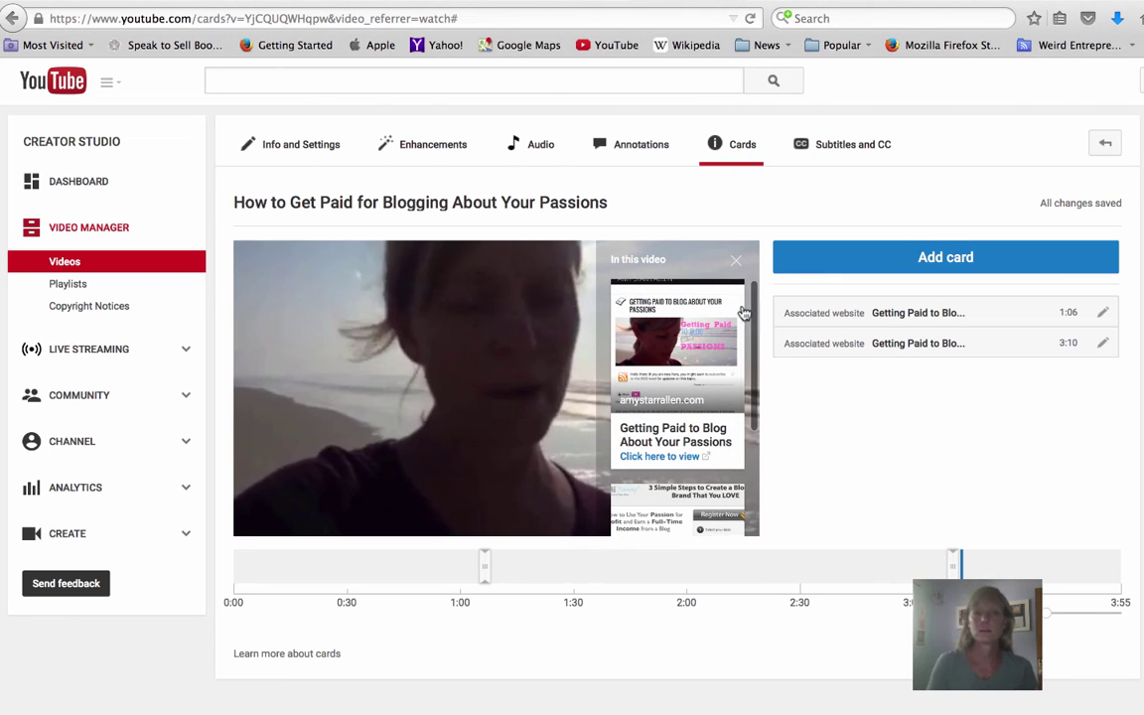
{"action": "scroll", "coordinate": [701, 503], "scroll_direction": "down", "scroll_amount": 3}
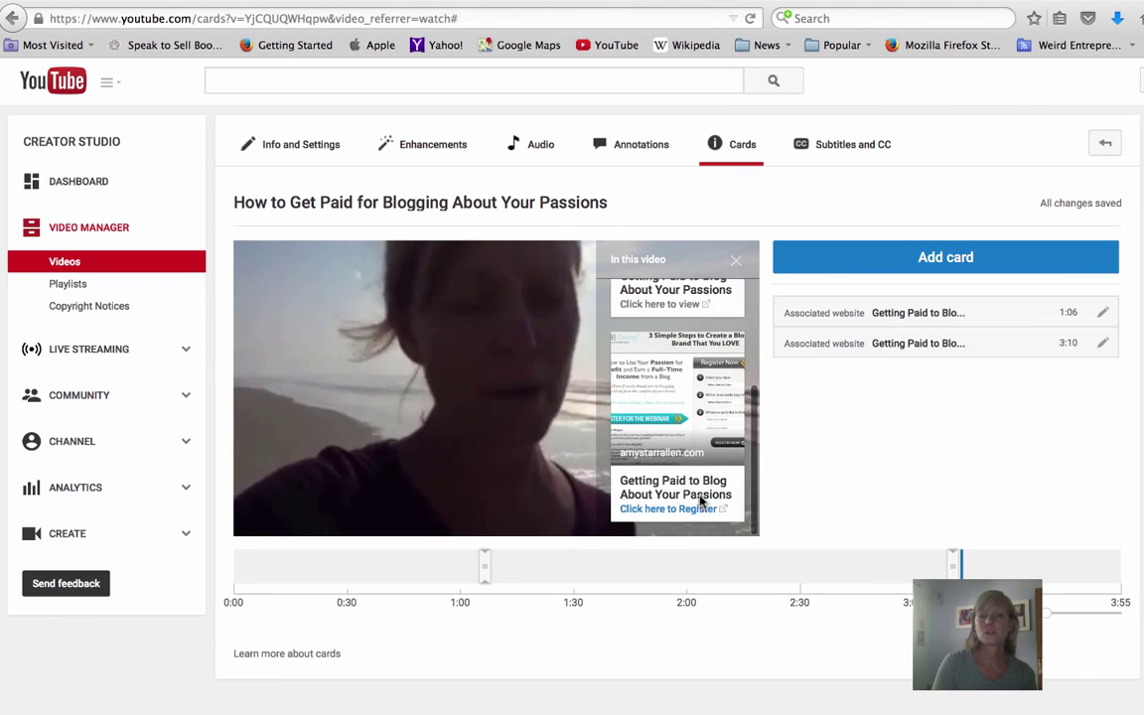
{"action": "scroll", "coordinate": [695, 457], "scroll_direction": "up", "scroll_amount": 2}
{"action": "left_click", "coordinate": [735, 262]}
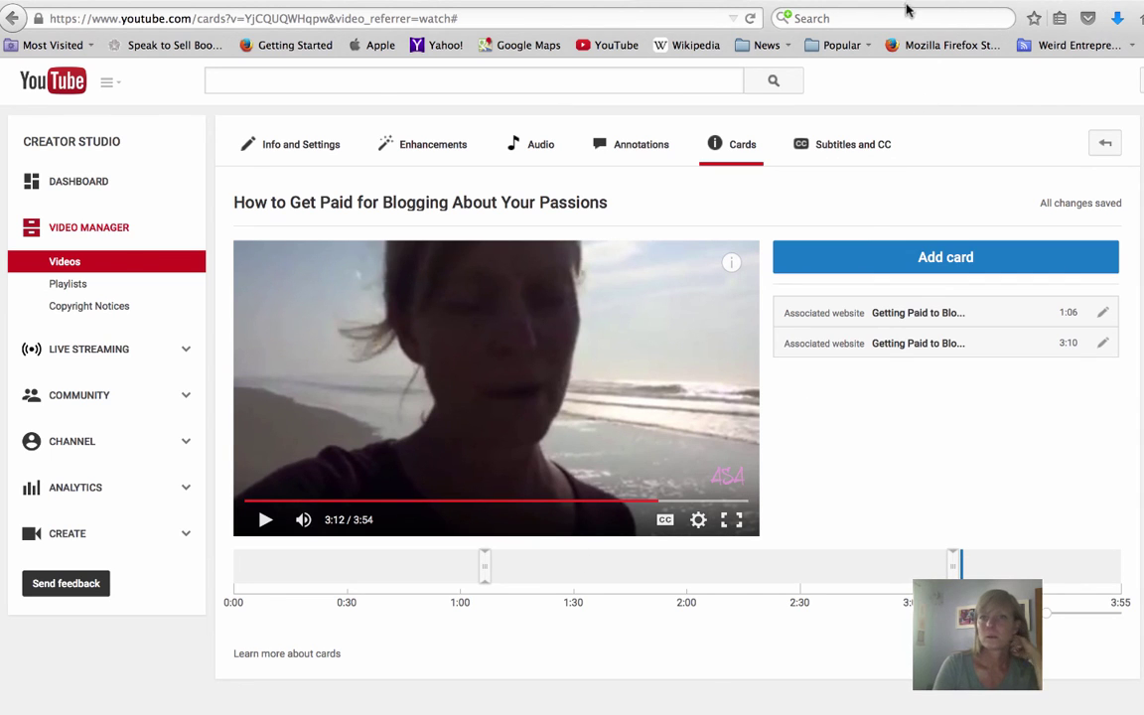
{"action": "scroll", "coordinate": [695, 427], "scroll_direction": "down", "scroll_amount": 2}
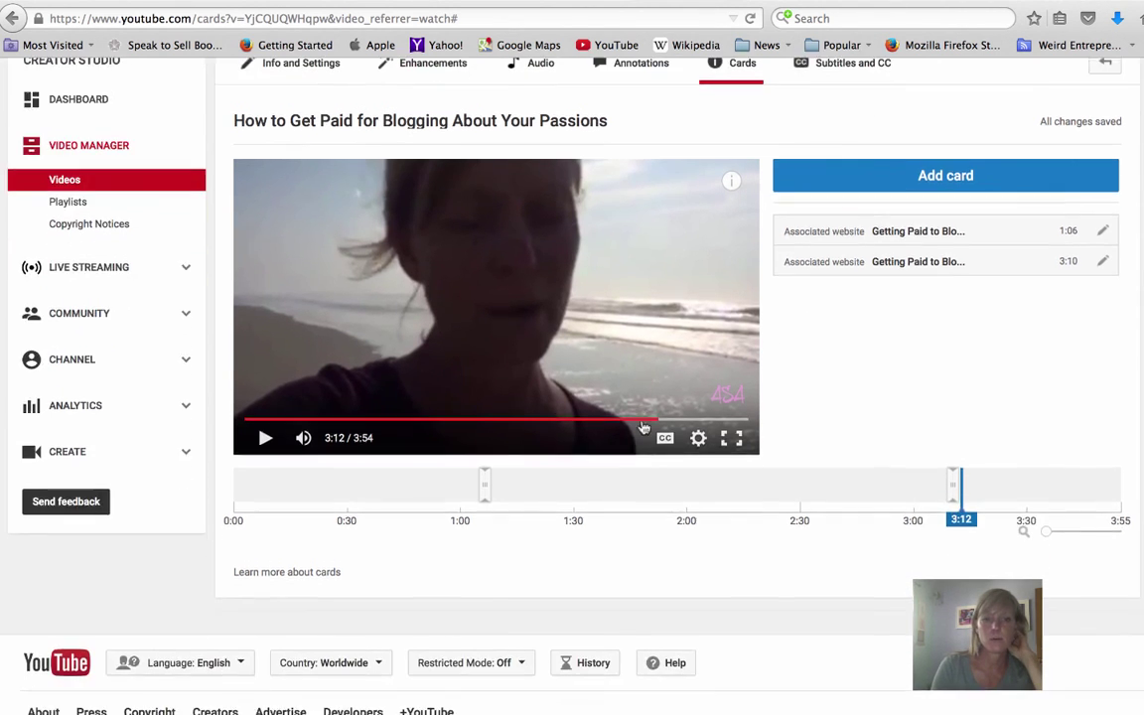
{"action": "scroll", "coordinate": [894, 149], "scroll_direction": "up", "scroll_amount": 2}
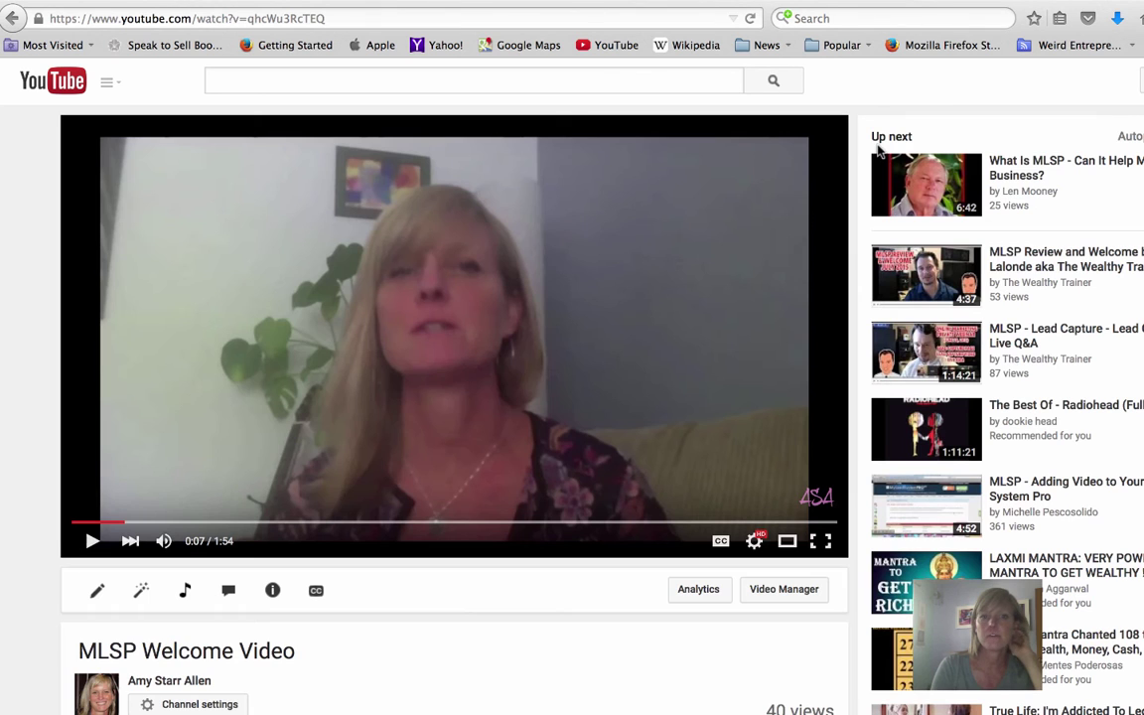